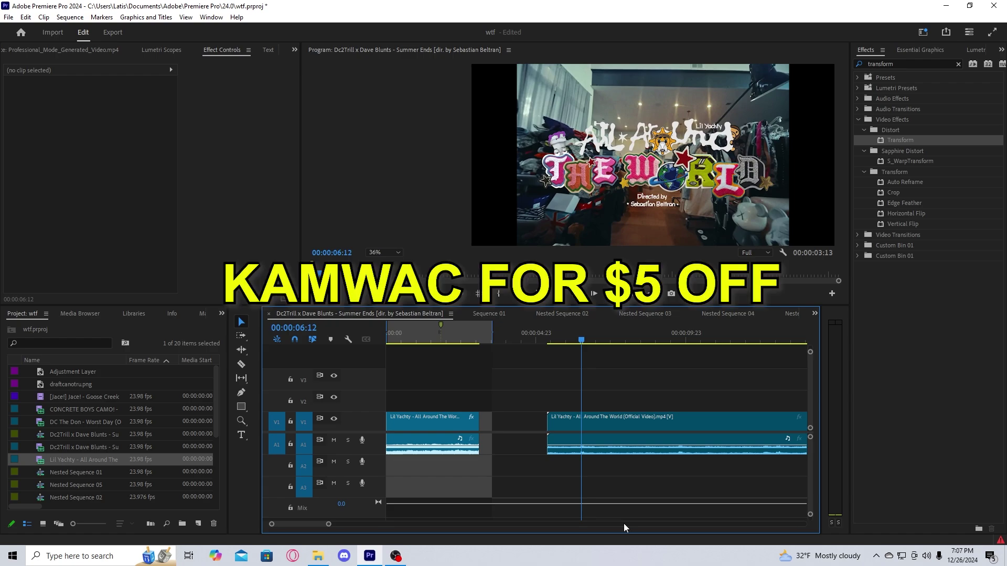
Step: Bring the paper texture and black rip PNGs from File Explorer into the project and stagger the rips on stacked tracks
{"action": "left_click", "coordinate": [317, 556]}
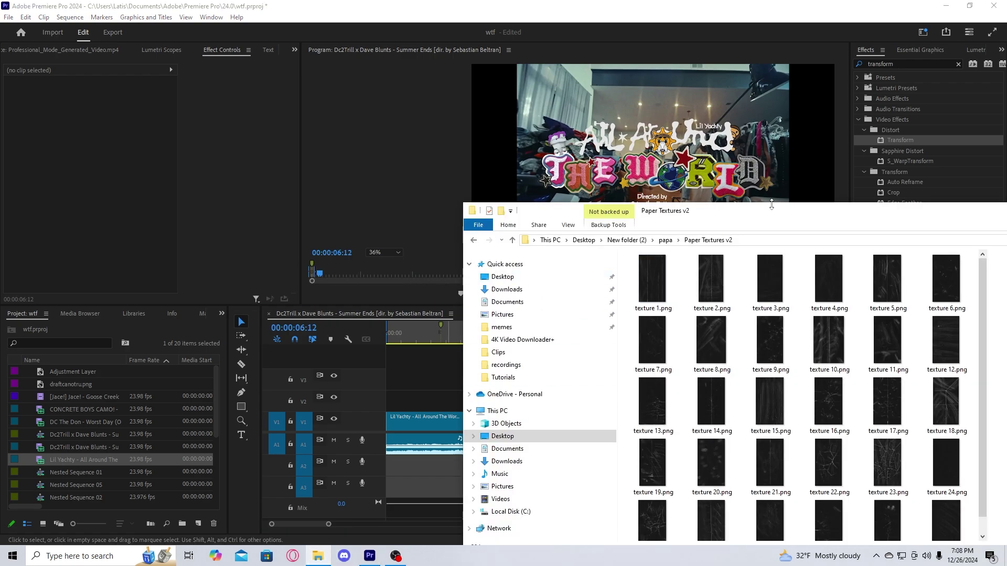
{"action": "left_click_drag", "start_coordinate": [814, 219], "coordinate": [205, 95]}
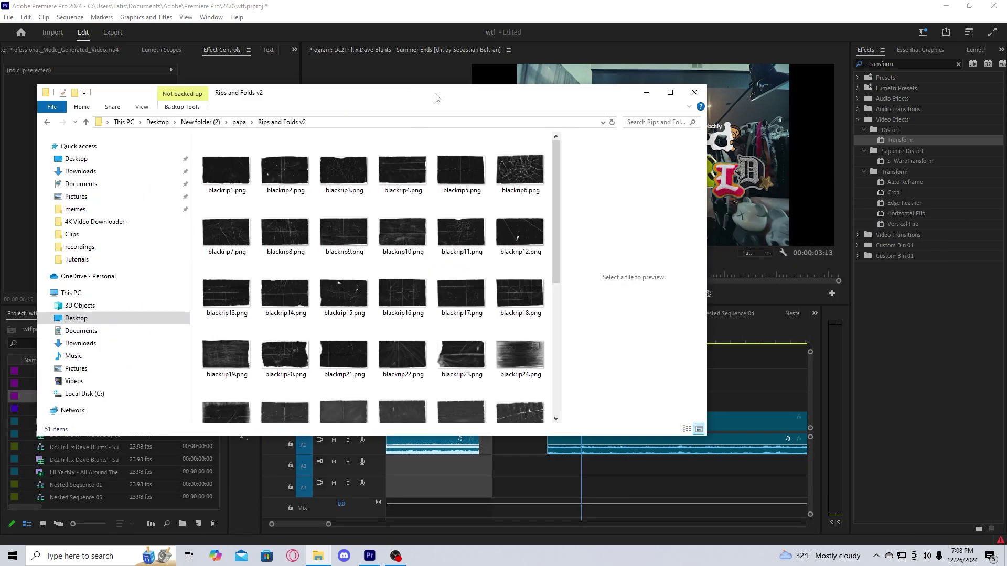
{"action": "left_click_drag", "start_coordinate": [438, 97], "coordinate": [250, 103]}
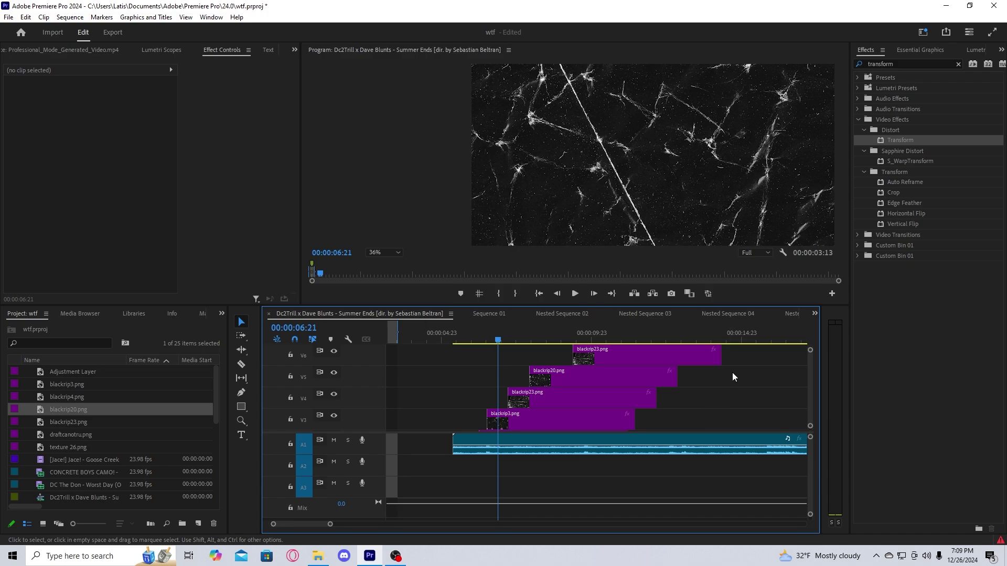
{"action": "left_click_drag", "start_coordinate": [751, 351], "coordinate": [714, 368]}
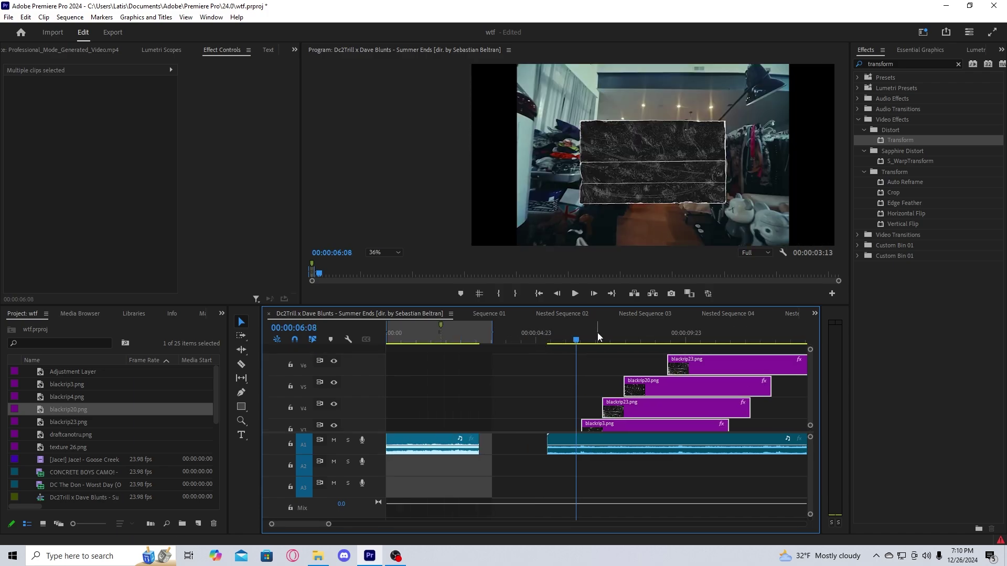
Step: Export the frame at 00:00:14:18 of the music video as a PNG still with import into the project enabled
{"action": "left_click_drag", "start_coordinate": [596, 332], "coordinate": [741, 338]}
{"action": "left_click_drag", "start_coordinate": [809, 402], "coordinate": [809, 440]}
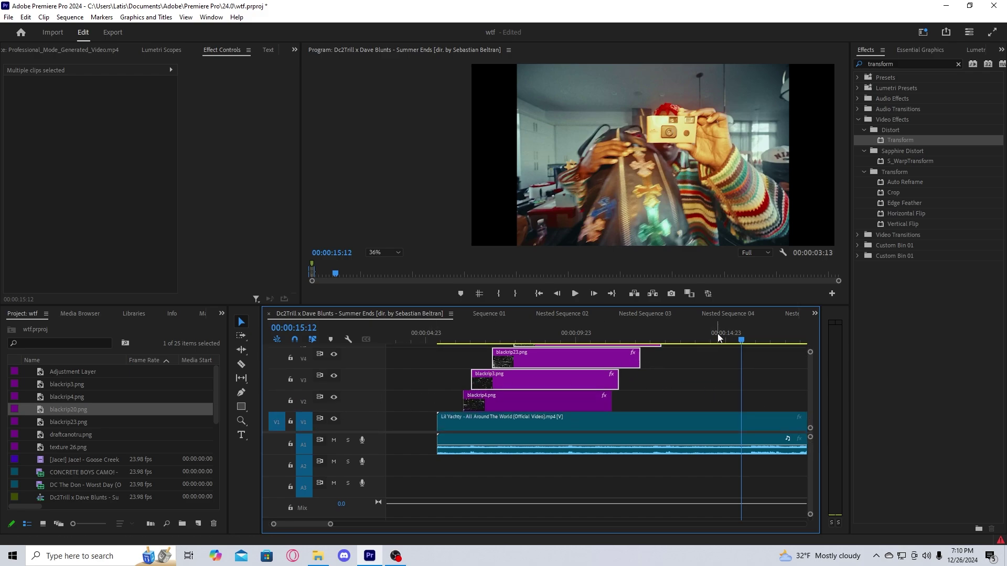
{"action": "left_click_drag", "start_coordinate": [713, 337], "coordinate": [742, 342]}
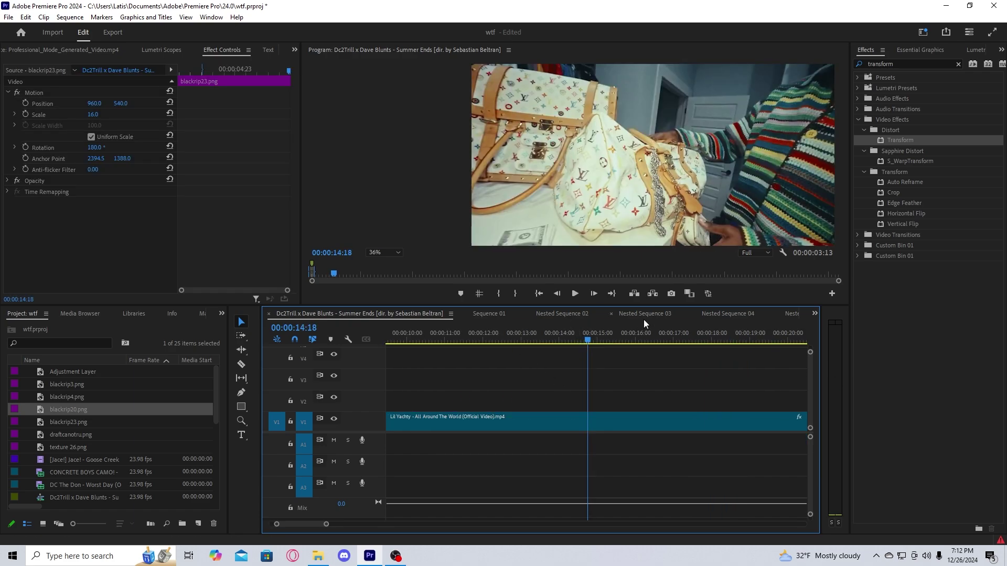
{"action": "left_click", "coordinate": [673, 298]}
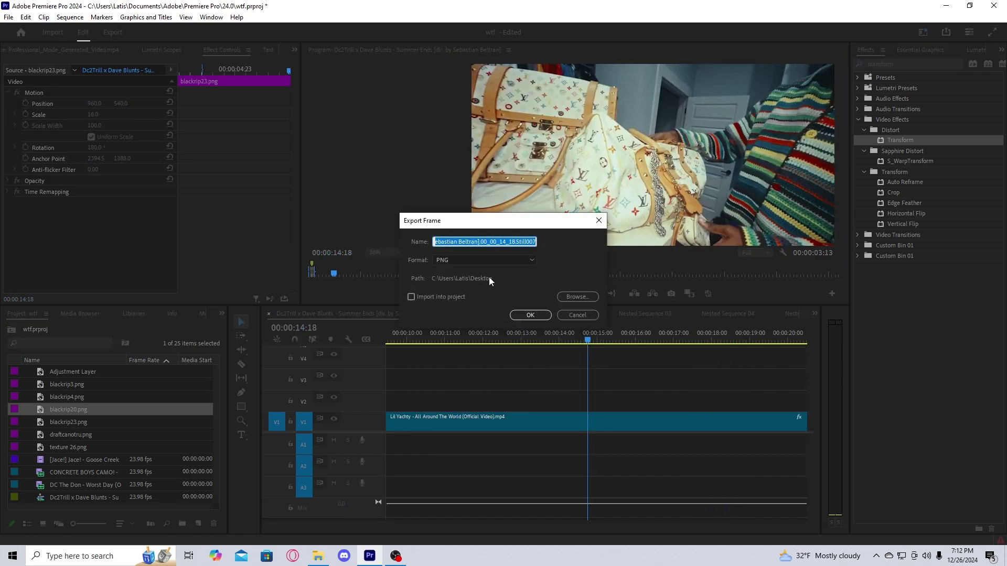
{"action": "left_click", "coordinate": [412, 297]}
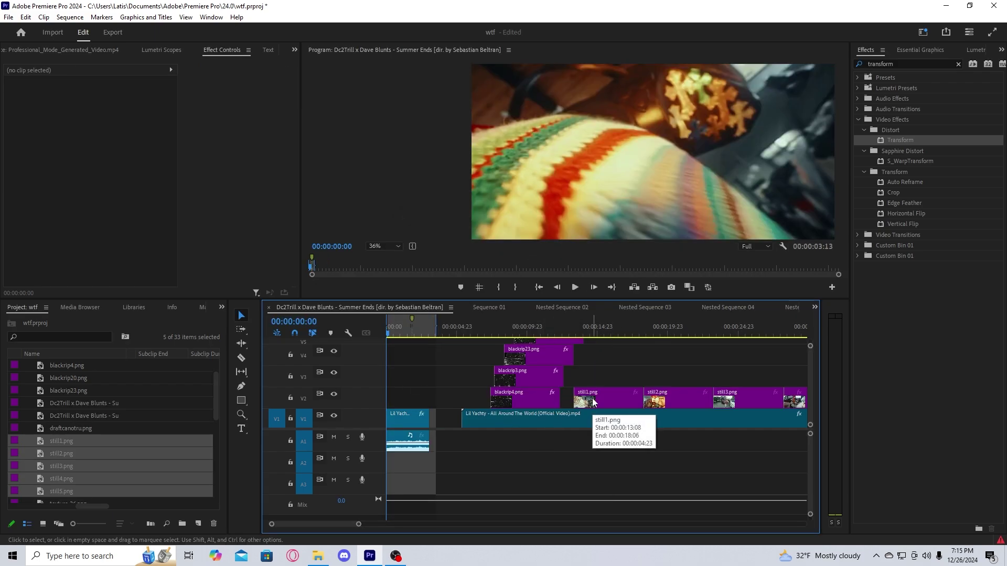
Step: Stack still1.png through still5.png on separate tracks at the sequence start and extend the end of still1.png past the first video clip
{"action": "left_click_drag", "start_coordinate": [593, 402], "coordinate": [405, 401]}
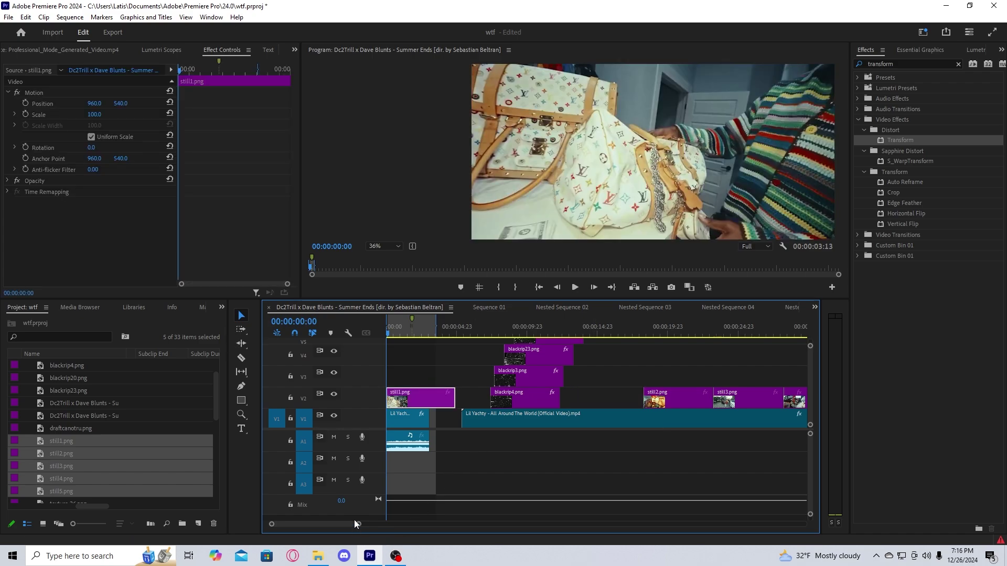
{"action": "left_click_drag", "start_coordinate": [359, 524], "coordinate": [336, 525]}
{"action": "left_click_drag", "start_coordinate": [674, 398], "coordinate": [567, 392]}
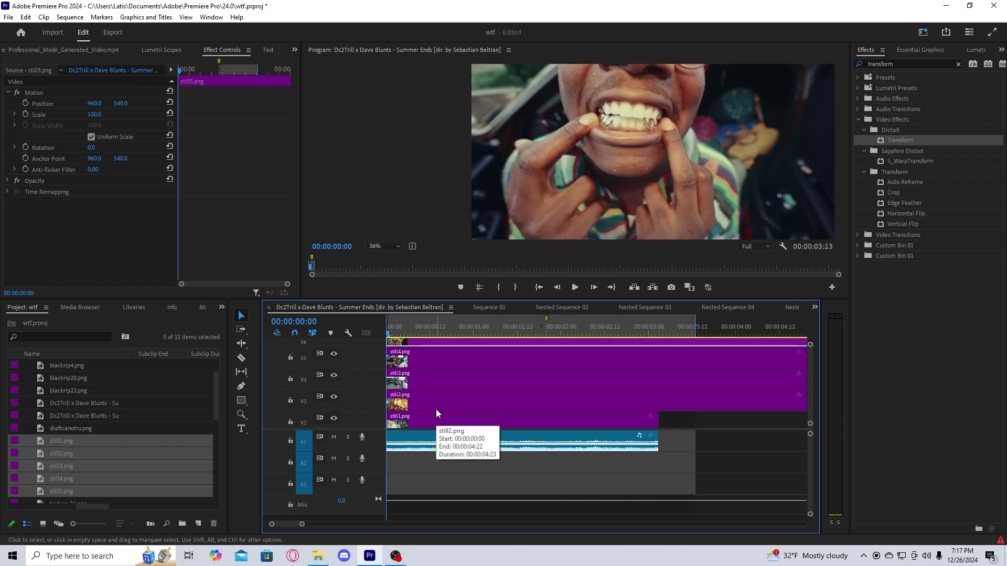
{"action": "left_click_drag", "start_coordinate": [658, 420], "coordinate": [756, 419]}
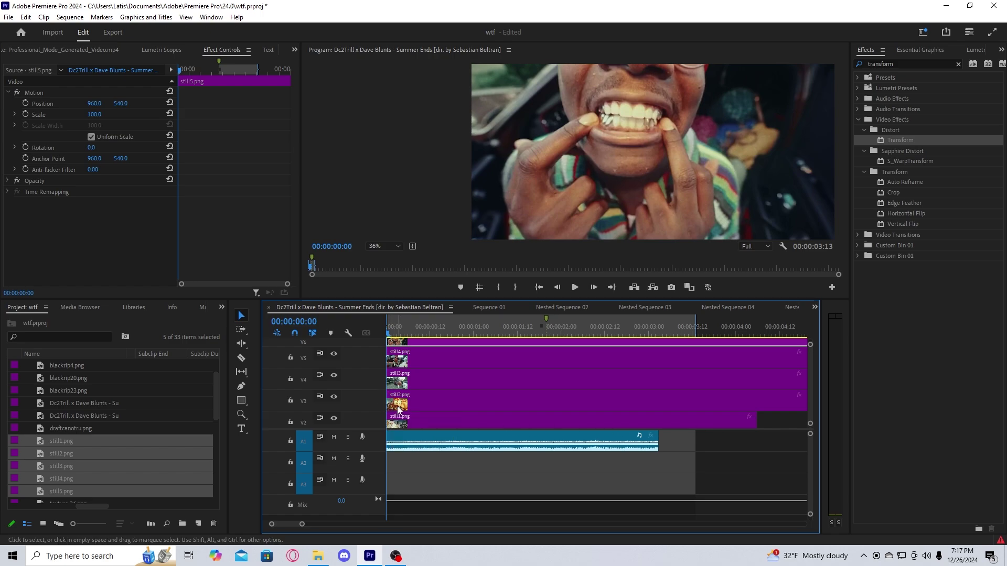
Step: Trim the beginning of still2.png so it starts at 00:00:00:04
{"action": "left_click", "coordinate": [401, 422]}
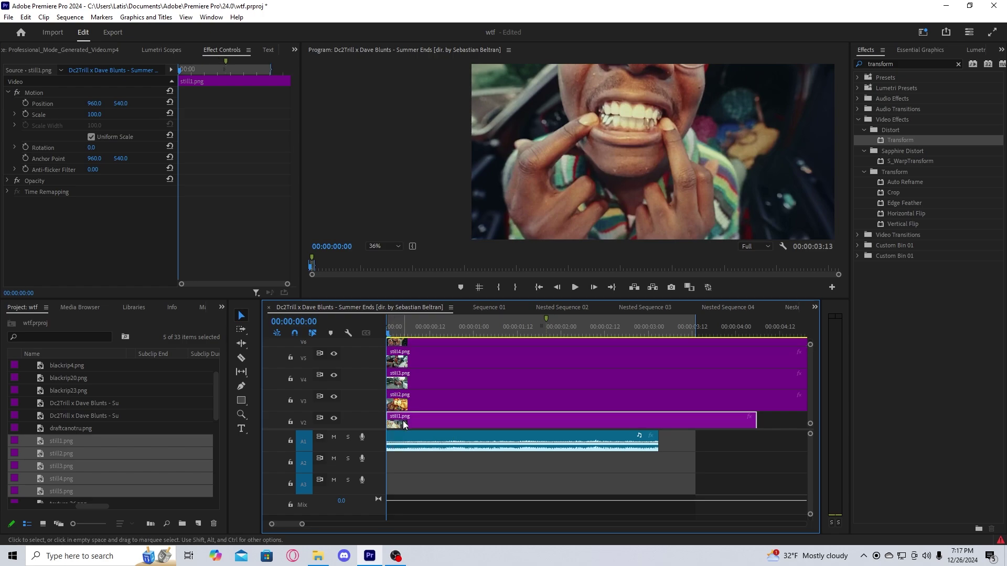
{"action": "key", "text": "Right"}
{"action": "key", "text": "Right"}
{"action": "key", "text": "Right"}
{"action": "key", "text": "Right"}
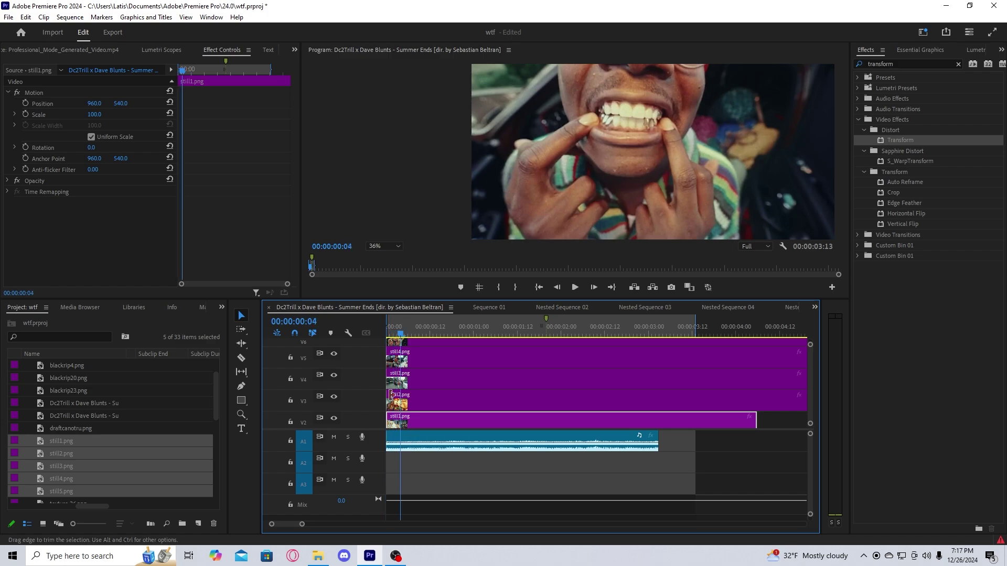
{"action": "left_click_drag", "start_coordinate": [391, 405], "coordinate": [402, 406]}
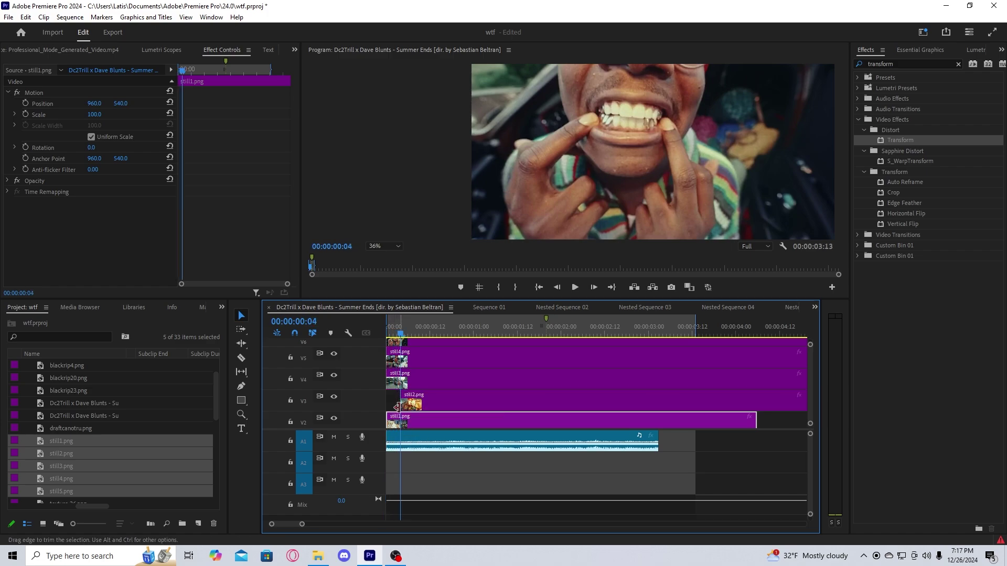
Step: Trim the beginnings of still3.png, still4.png and still5.png so each starts four frames after the still below it
{"action": "key", "text": "Right"}
{"action": "key", "text": "Right"}
{"action": "key", "text": "Right"}
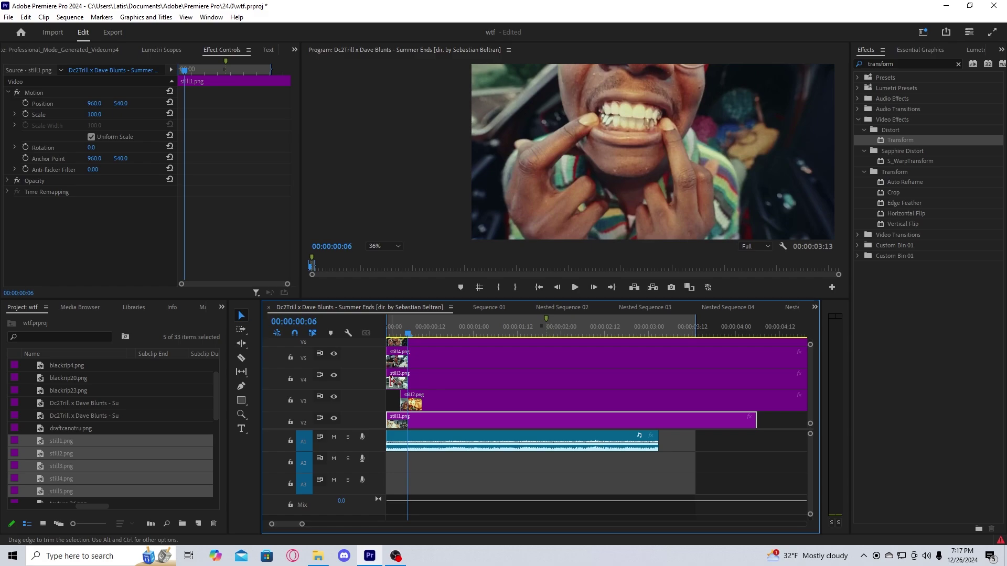
{"action": "key", "text": "Right"}
{"action": "left_click_drag", "start_coordinate": [392, 383], "coordinate": [431, 357]}
{"action": "key", "text": "Right"}
{"action": "key", "text": "Right"}
{"action": "key", "text": "Right"}
{"action": "key", "text": "Right"}
{"action": "key", "text": "Right"}
{"action": "key", "text": "Right"}
{"action": "key", "text": "Right"}
{"action": "key", "text": "Right"}
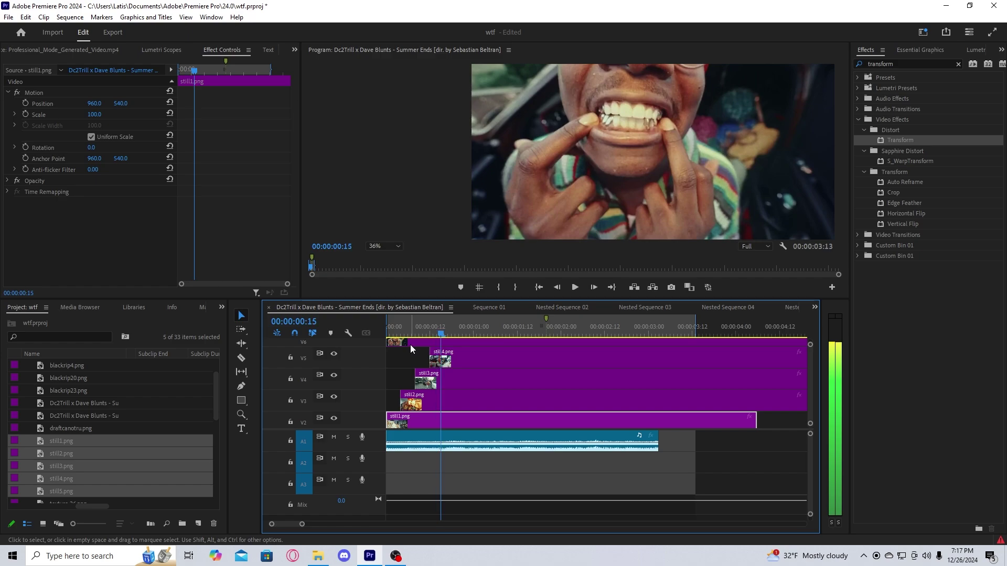
{"action": "left_click_drag", "start_coordinate": [399, 346], "coordinate": [447, 344]}
Step: Play back the staggered stills from the sequence start to check their timing
{"action": "key", "text": "Home"}
{"action": "key", "text": "space"}
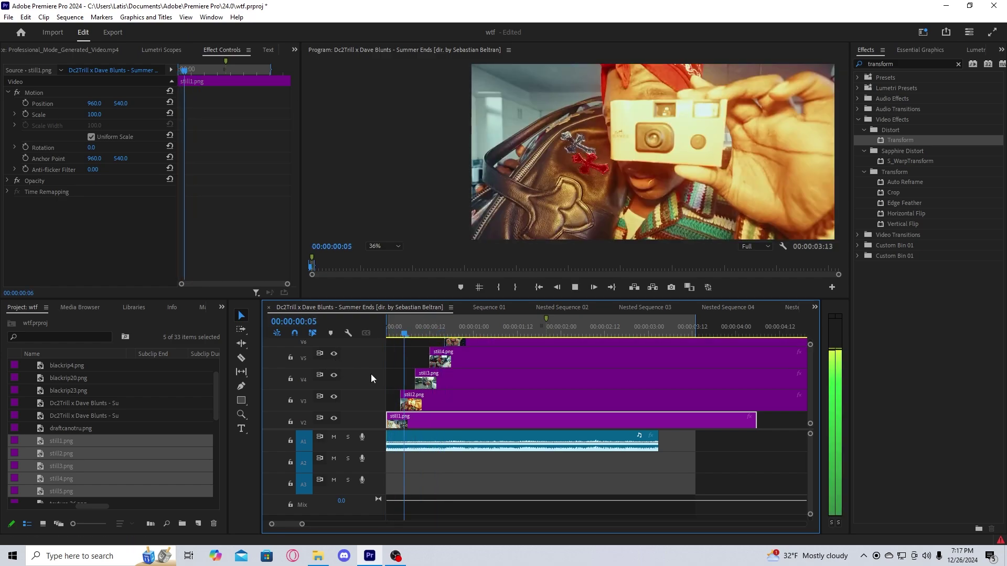
{"action": "key", "text": "space"}
{"action": "key", "text": "Home"}
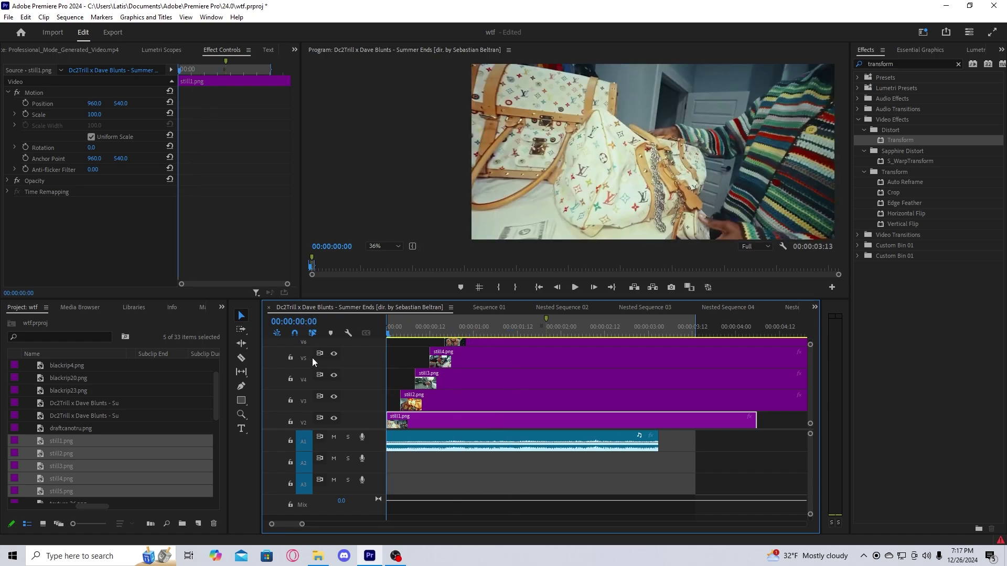
{"action": "key", "text": "space"}
{"action": "key", "text": "space"}
{"action": "key", "text": "Home"}
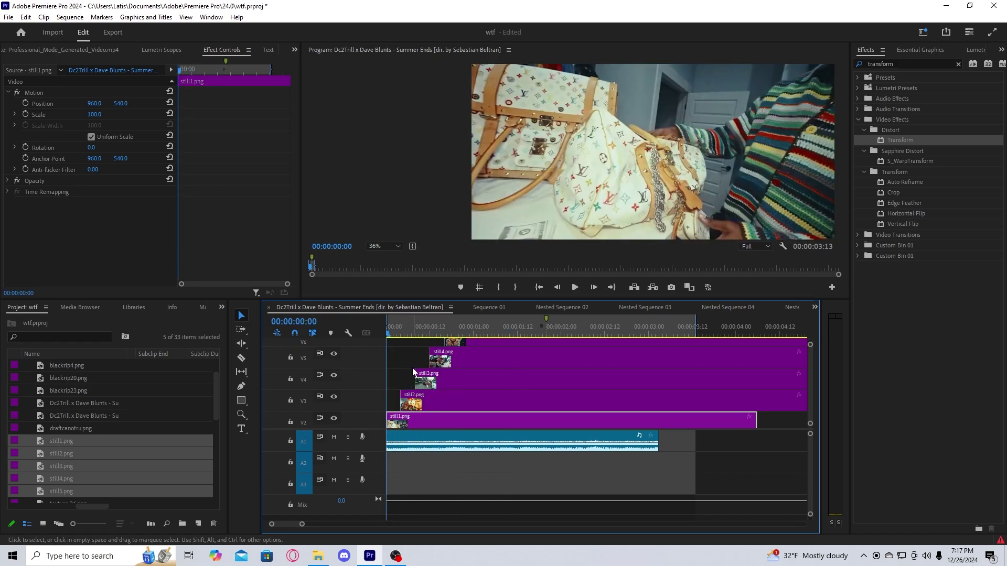
{"action": "key", "text": "space"}
{"action": "key", "text": "space"}
Step: Move still2.png through still5.png up one track, and place blackrip4.png directly above still1.png, trimmed to the same end
{"action": "scroll", "coordinate": [532, 382], "scroll_direction": "down", "scroll_amount": 5}
{"action": "left_click_drag", "start_coordinate": [532, 375], "coordinate": [394, 338]}
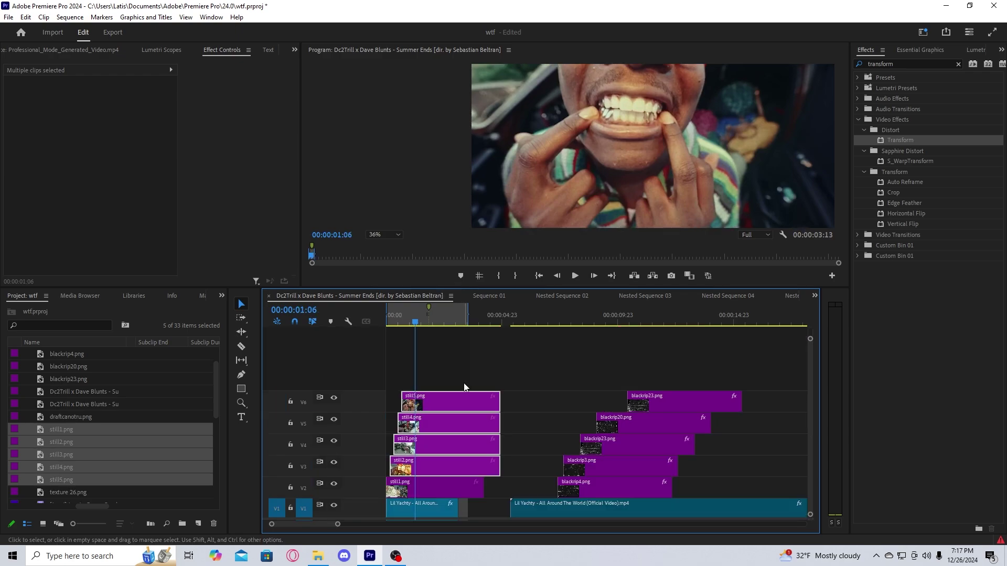
{"action": "key", "text": "alt+Up"}
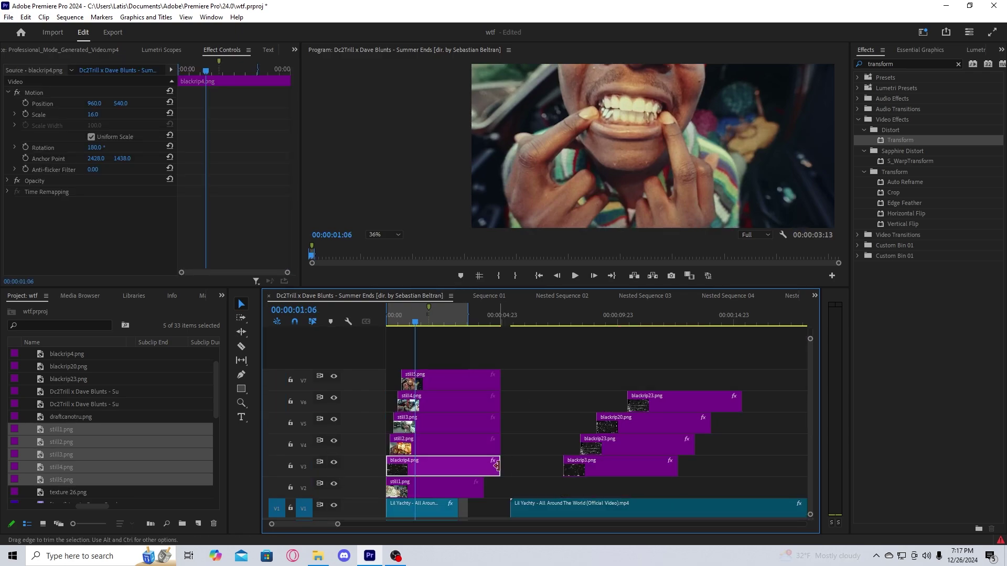
{"action": "left_click", "coordinate": [507, 473]}
{"action": "left_click_drag", "start_coordinate": [497, 465], "coordinate": [481, 466]}
Step: Disable still2.png through still5.png so that only the first still and its rip overlay show at the sequence start
{"action": "key", "text": "Home"}
{"action": "left_click_drag", "start_coordinate": [521, 361], "coordinate": [431, 437]}
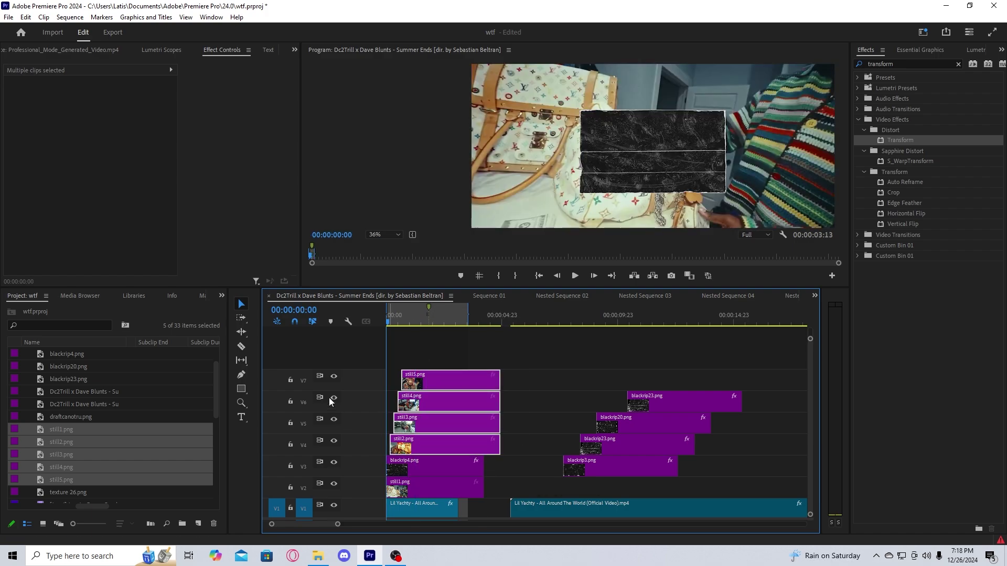
{"action": "left_click", "coordinate": [442, 467]}
{"action": "left_click", "coordinate": [444, 507]}
{"action": "left_click", "coordinate": [439, 486]}
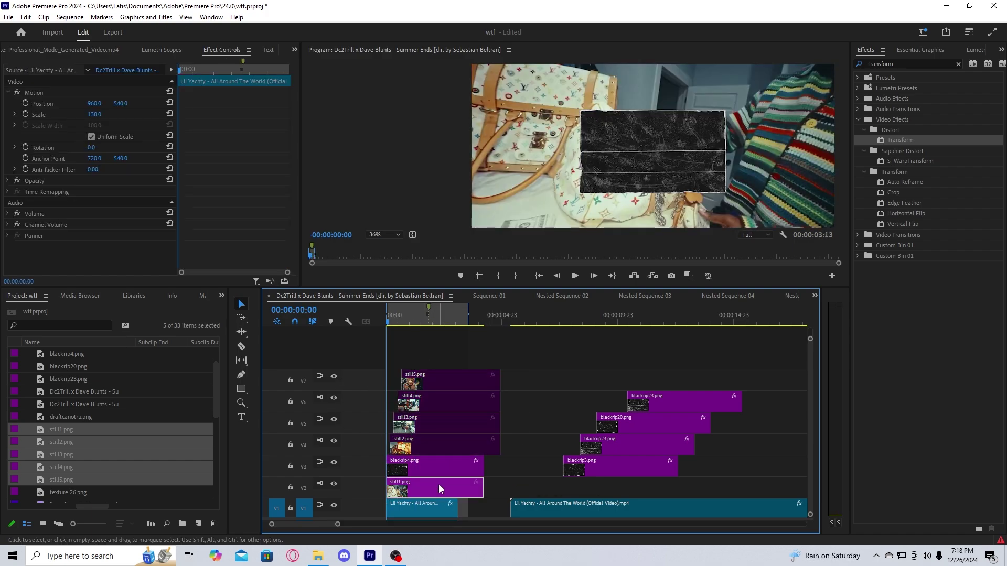
Step: Set the blend mode of blackrip4.png to Screen
{"action": "left_click", "coordinate": [434, 462]}
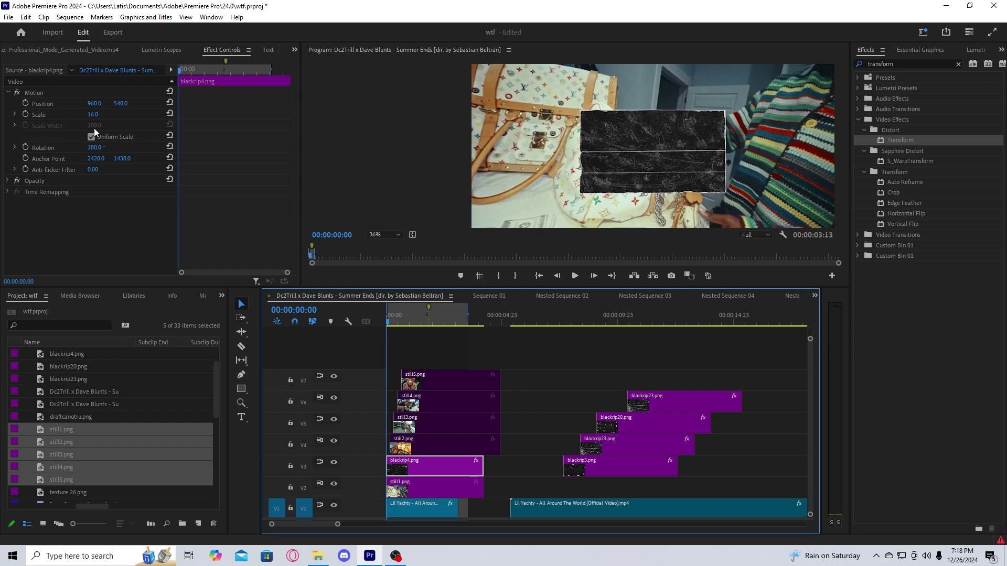
{"action": "left_click", "coordinate": [8, 181]}
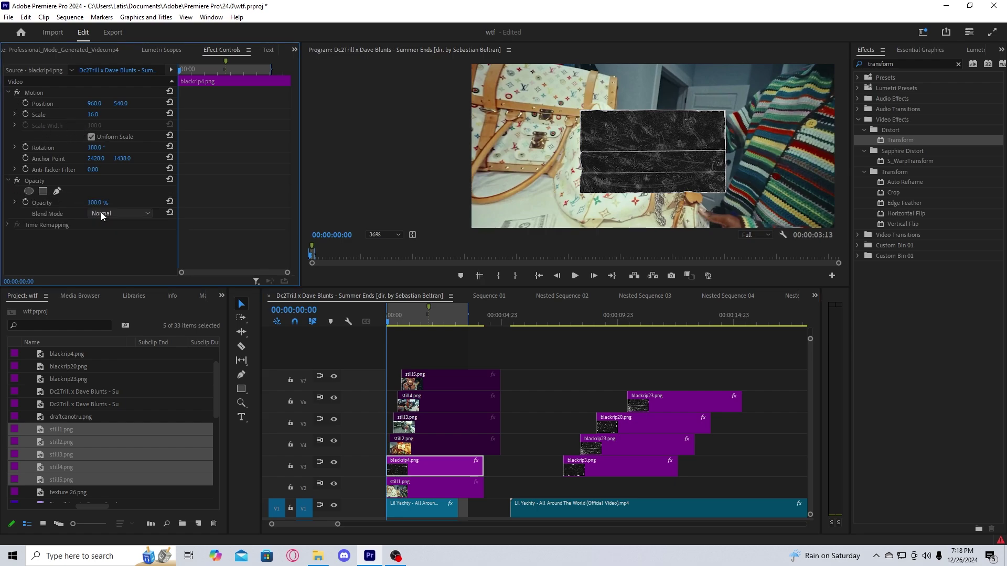
{"action": "left_click", "coordinate": [122, 215]}
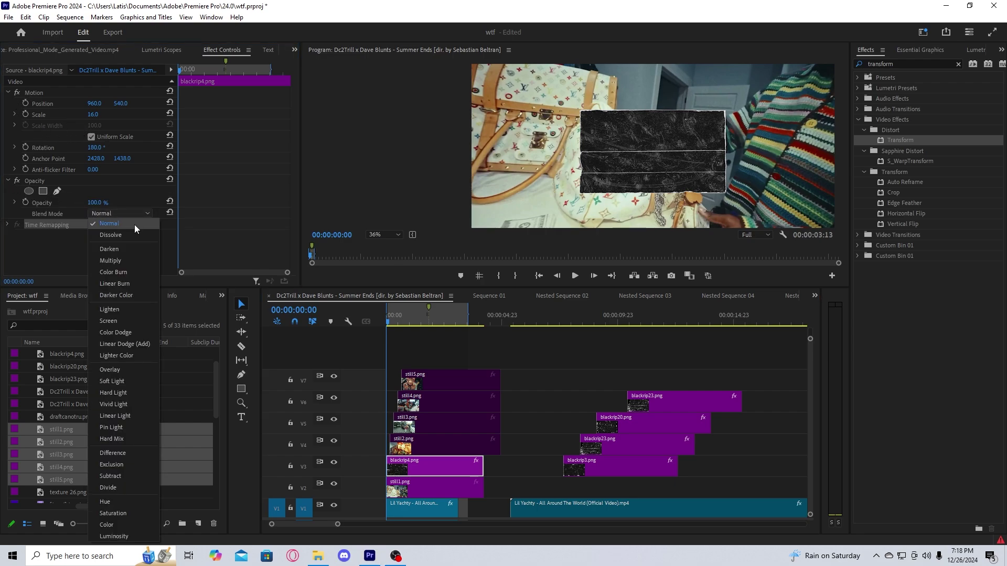
{"action": "left_click", "coordinate": [137, 327]}
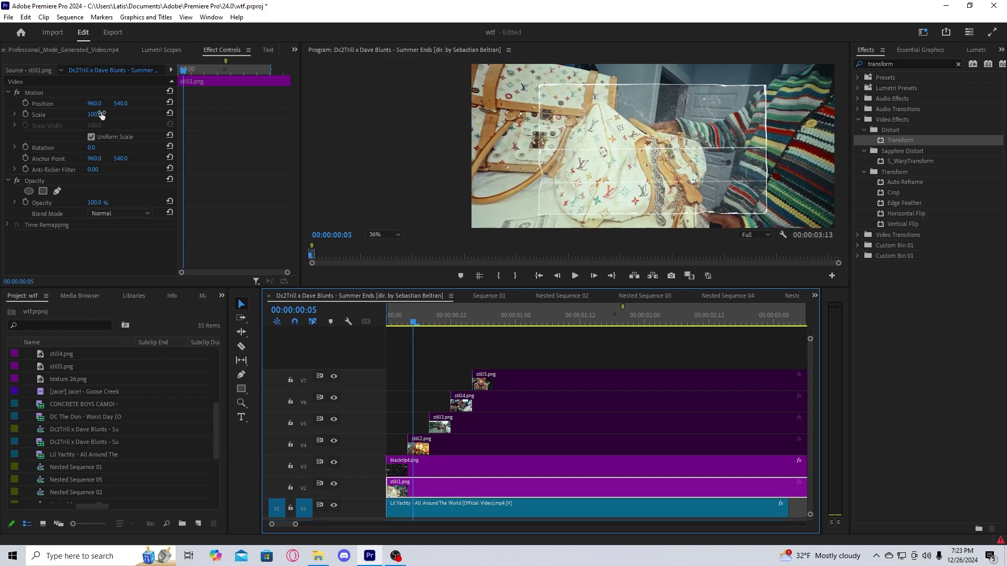
Step: Scale still1.png down to 64 and begin a freehand opacity mask along the upper left edge of the torn paper
{"action": "left_click_drag", "start_coordinate": [96, 114], "coordinate": [73, 115]}
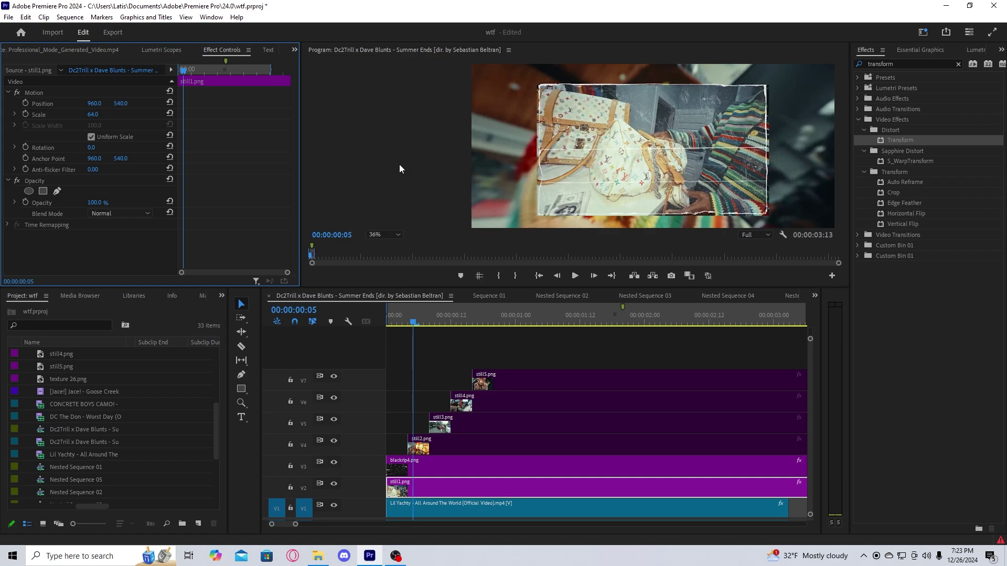
{"action": "left_click", "coordinate": [56, 192]}
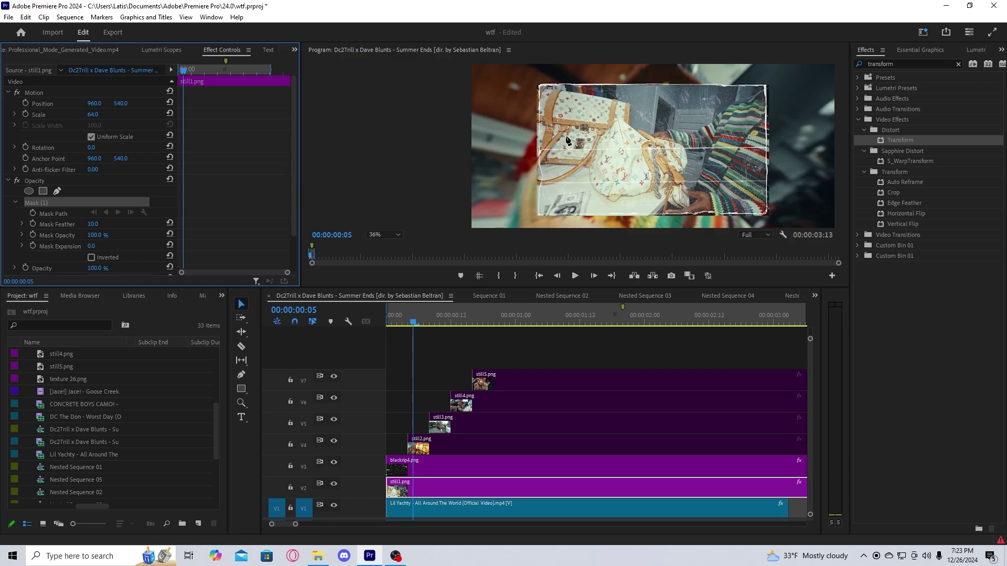
{"action": "scroll", "coordinate": [529, 125], "scroll_direction": "up", "scroll_amount": 1}
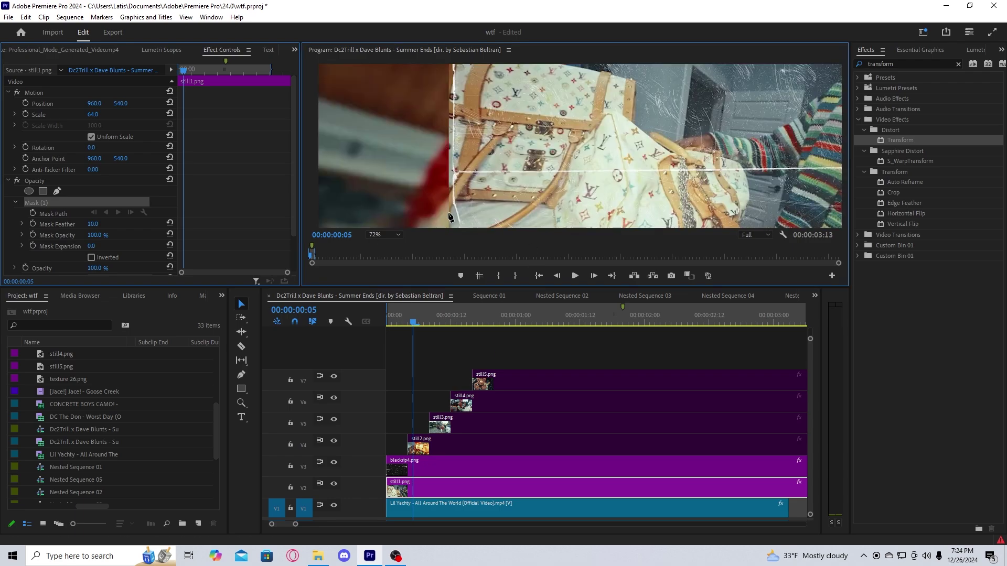
{"action": "left_click", "coordinate": [453, 113]}
{"action": "left_click", "coordinate": [453, 131]}
{"action": "left_click", "coordinate": [454, 184]}
{"action": "left_click", "coordinate": [454, 201]}
{"action": "left_click", "coordinate": [458, 220]}
Step: Continue the mask path down the paper's left edge and along its torn bottom edge to the lower right corner
{"action": "scroll", "coordinate": [458, 220], "scroll_direction": "down", "scroll_amount": 2}
{"action": "left_click_drag", "start_coordinate": [456, 287], "coordinate": [456, 365]}
{"action": "left_click", "coordinate": [453, 265]}
{"action": "left_click", "coordinate": [453, 298]}
{"action": "left_click", "coordinate": [550, 299]}
{"action": "left_click", "coordinate": [601, 298]}
{"action": "scroll", "coordinate": [607, 298], "scroll_direction": "up", "scroll_amount": 1}
{"action": "key", "text": "Right"}
{"action": "key", "text": "Right"}
{"action": "key", "text": "Right"}
{"action": "left_click", "coordinate": [626, 296]}
{"action": "left_click", "coordinate": [775, 296]}
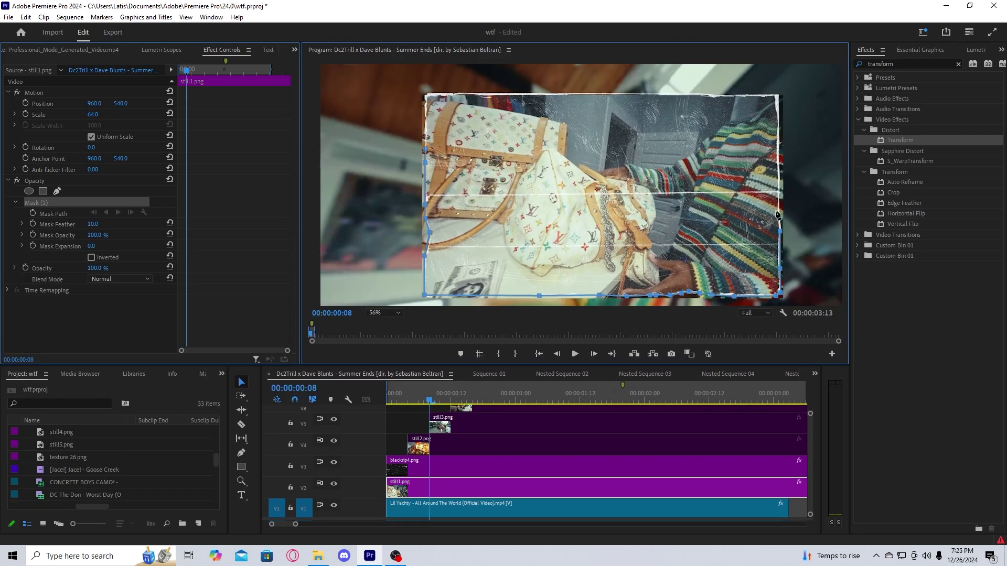
Step: Close the mask path along the paper's right, top and upper left edges, and set the mask feather to 0
{"action": "left_click", "coordinate": [779, 213]}
{"action": "left_click", "coordinate": [780, 96]}
{"action": "left_click", "coordinate": [761, 93]}
{"action": "left_click", "coordinate": [714, 95]}
{"action": "left_click", "coordinate": [429, 93]}
{"action": "left_click", "coordinate": [424, 96]}
{"action": "left_click", "coordinate": [426, 118]}
{"action": "left_click", "coordinate": [426, 149]}
{"action": "left_click_drag", "start_coordinate": [92, 224], "coordinate": [84, 224]}
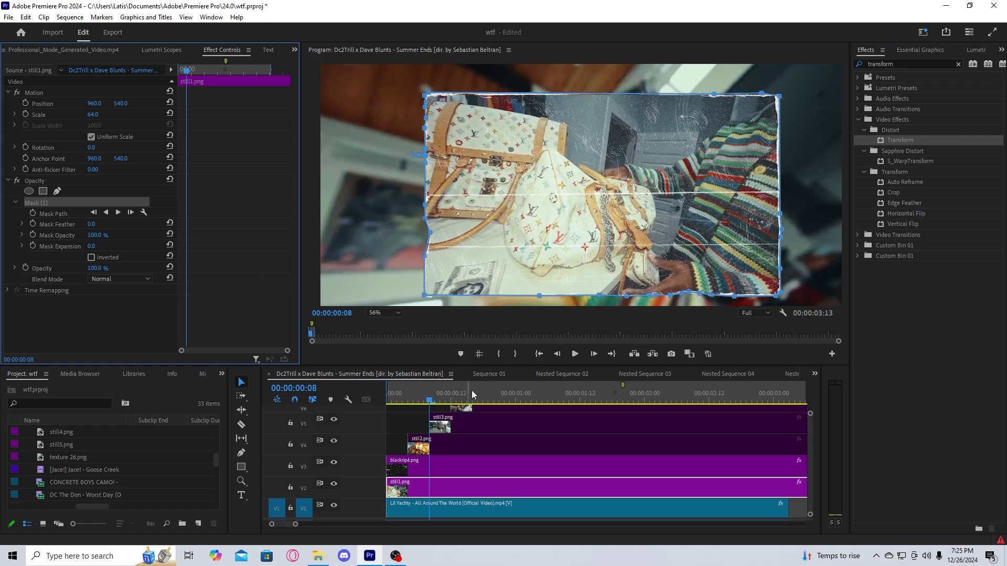
Step: Examine the left edge of the masked still1.png up close against the rip overlay
{"action": "left_click", "coordinate": [393, 427]}
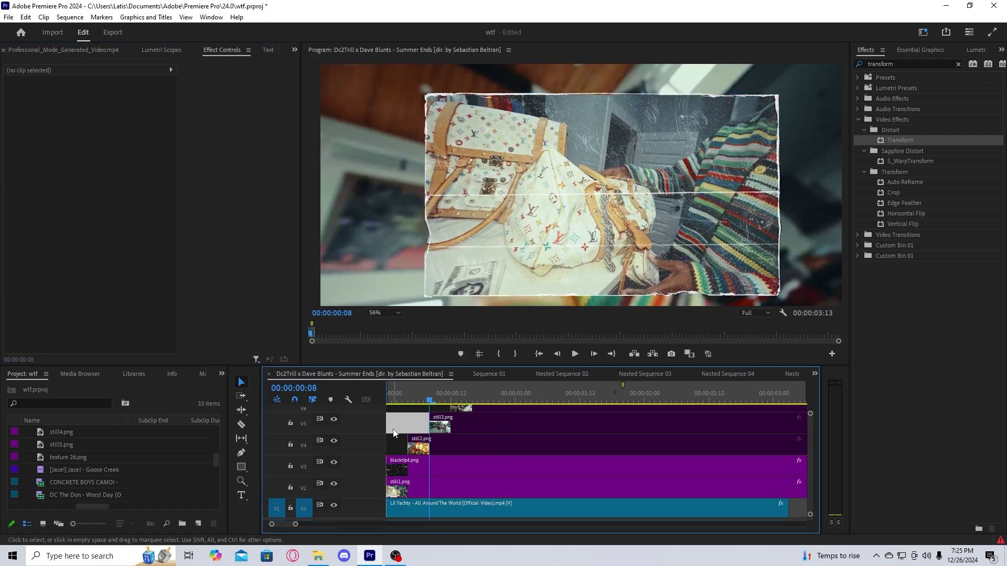
{"action": "left_click", "coordinate": [431, 475]}
{"action": "left_click", "coordinate": [427, 487]}
{"action": "scroll", "coordinate": [376, 238], "scroll_direction": "down", "scroll_amount": 3}
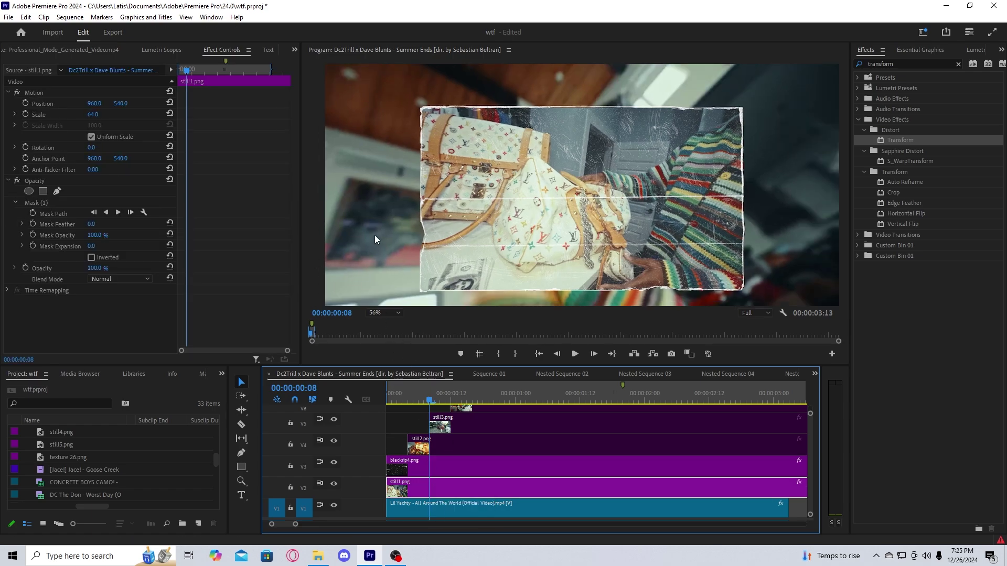
{"action": "scroll", "coordinate": [377, 236], "scroll_direction": "up", "scroll_amount": 5}
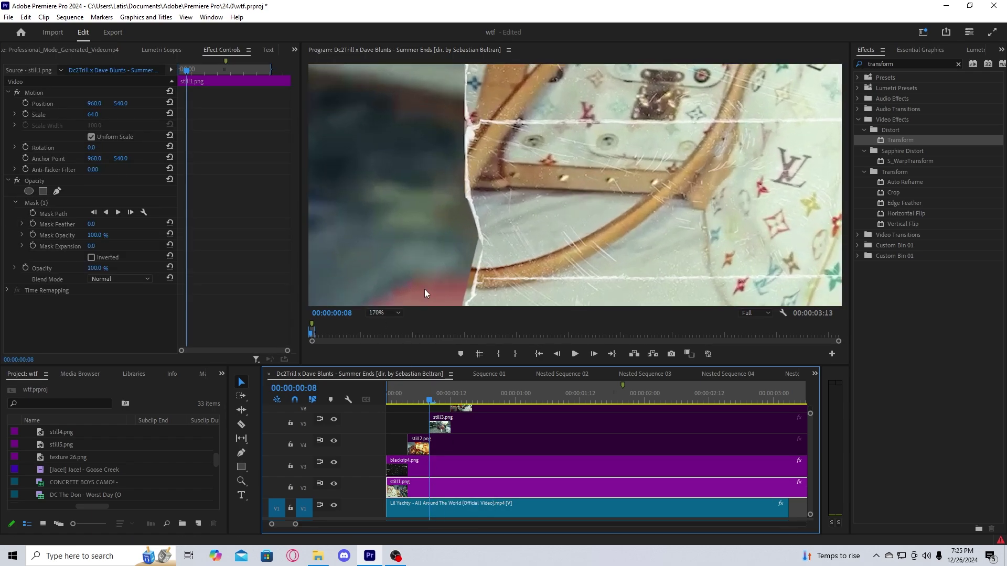
Step: Add a point to still1.png's opacity mask on the paper's left edge and adjust it to follow the tear
{"action": "left_click", "coordinate": [47, 204]}
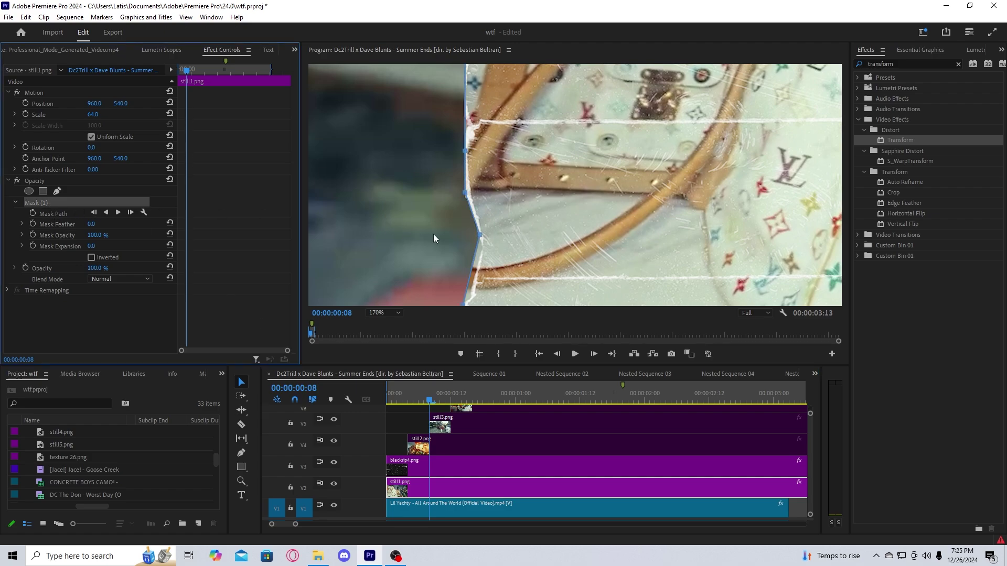
{"action": "left_click", "coordinate": [472, 273]}
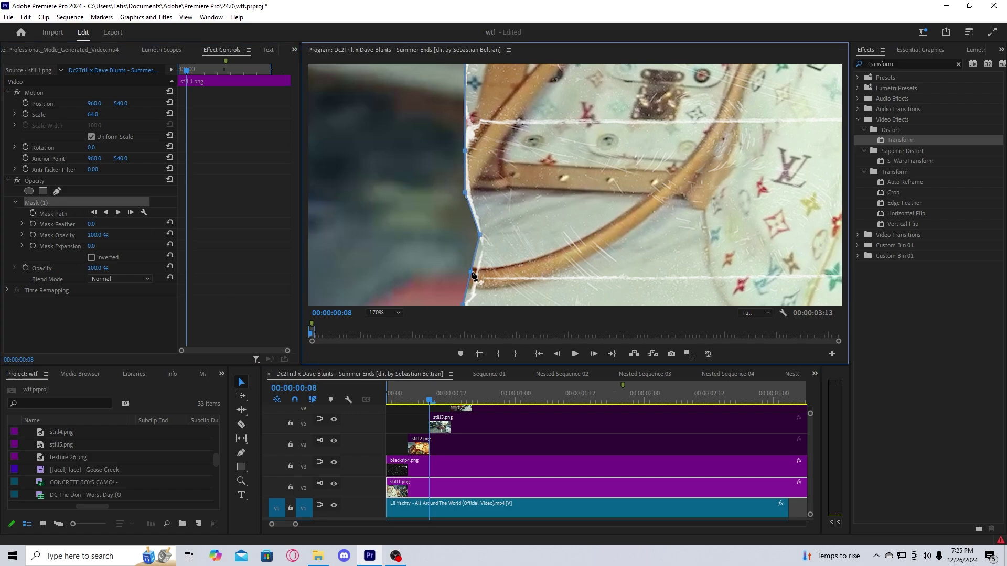
{"action": "left_click_drag", "start_coordinate": [475, 273], "coordinate": [478, 273]}
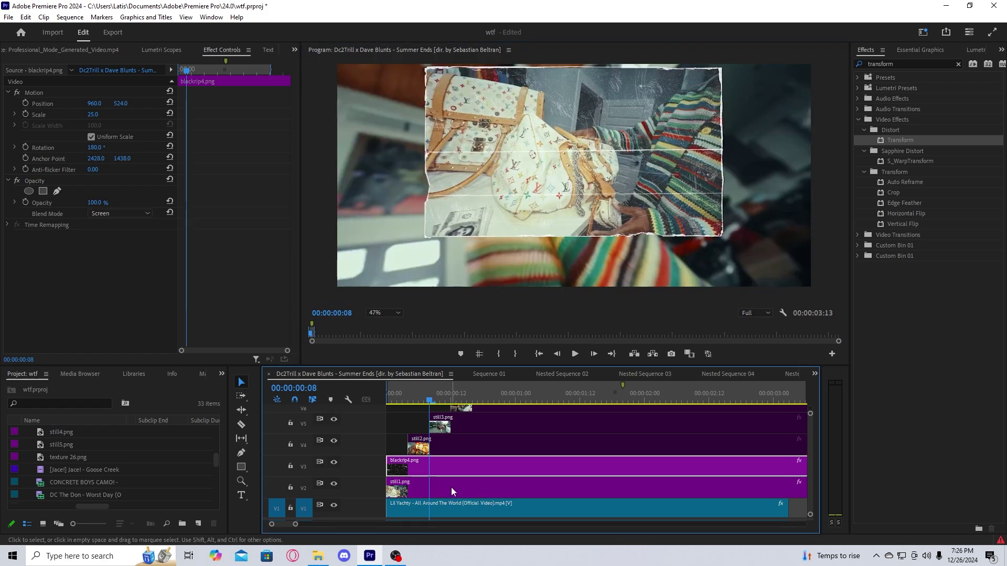
Step: Nest blackrip4.png and still1.png together as one nested sequence
{"action": "left_click", "coordinate": [451, 487], "text": "shift"}
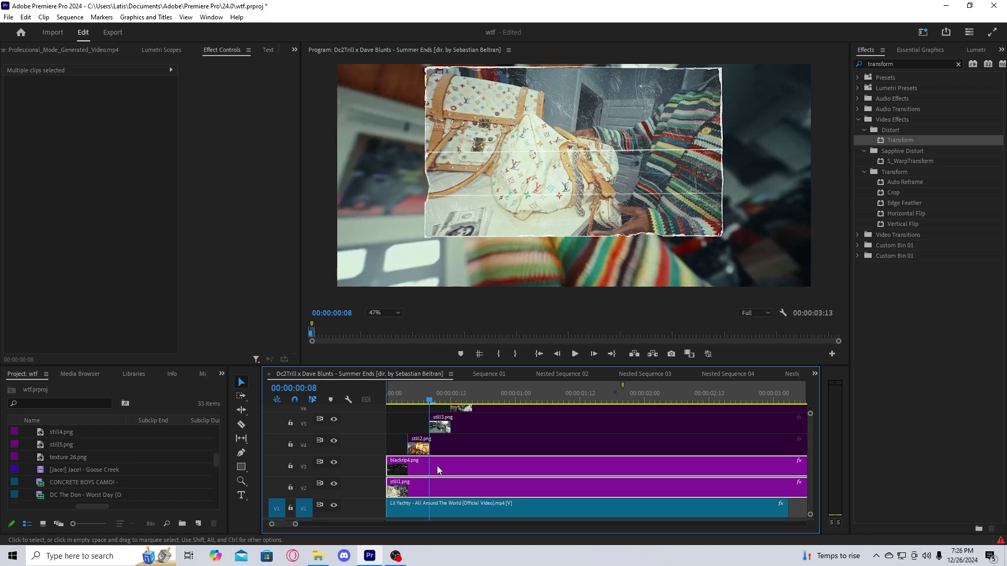
{"action": "right_click", "coordinate": [457, 464]}
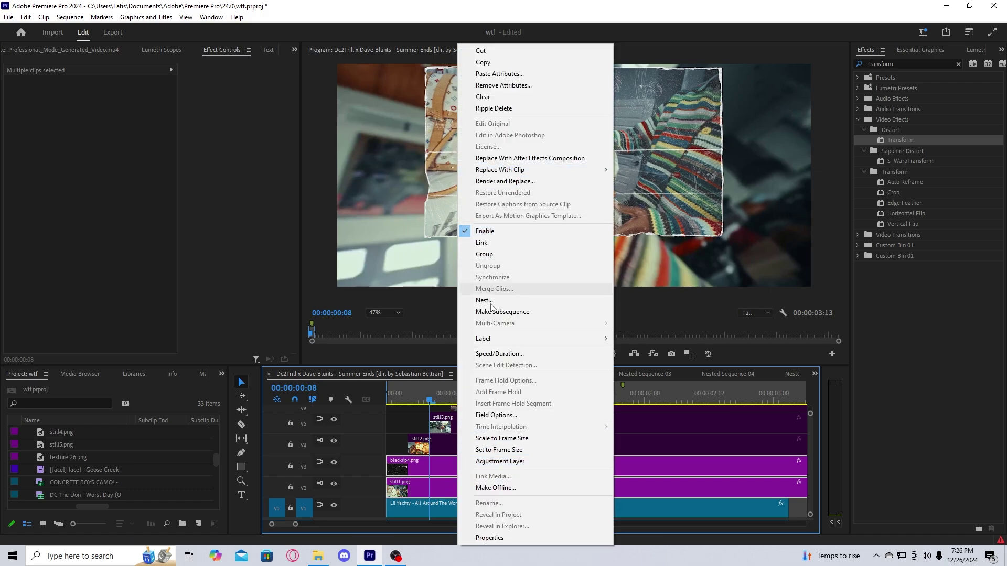
{"action": "left_click", "coordinate": [487, 301]}
{"action": "left_click", "coordinate": [484, 288]}
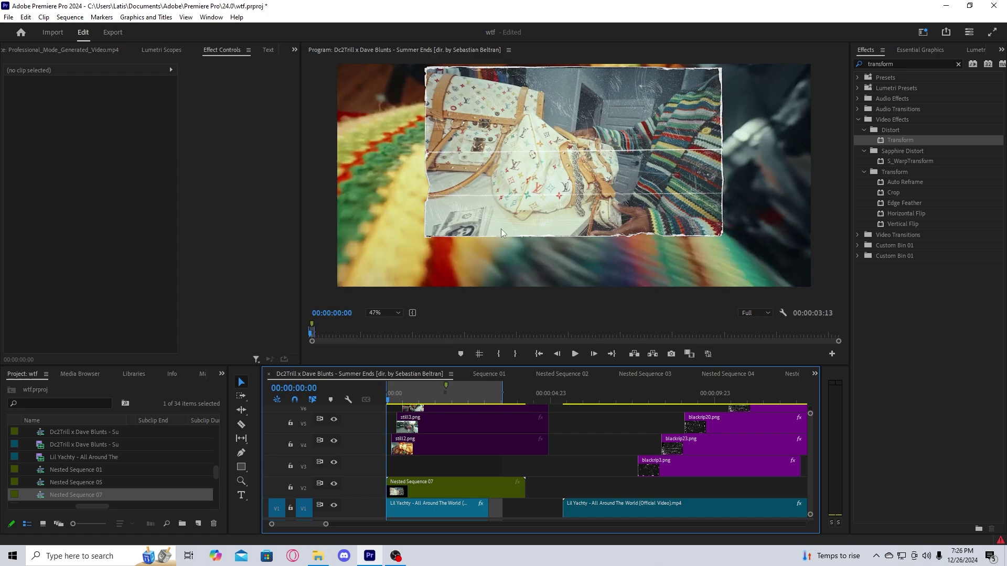
{"action": "scroll", "coordinate": [516, 198], "scroll_direction": "down", "scroll_amount": 5}
{"action": "scroll", "coordinate": [516, 199], "scroll_direction": "up", "scroll_amount": 1}
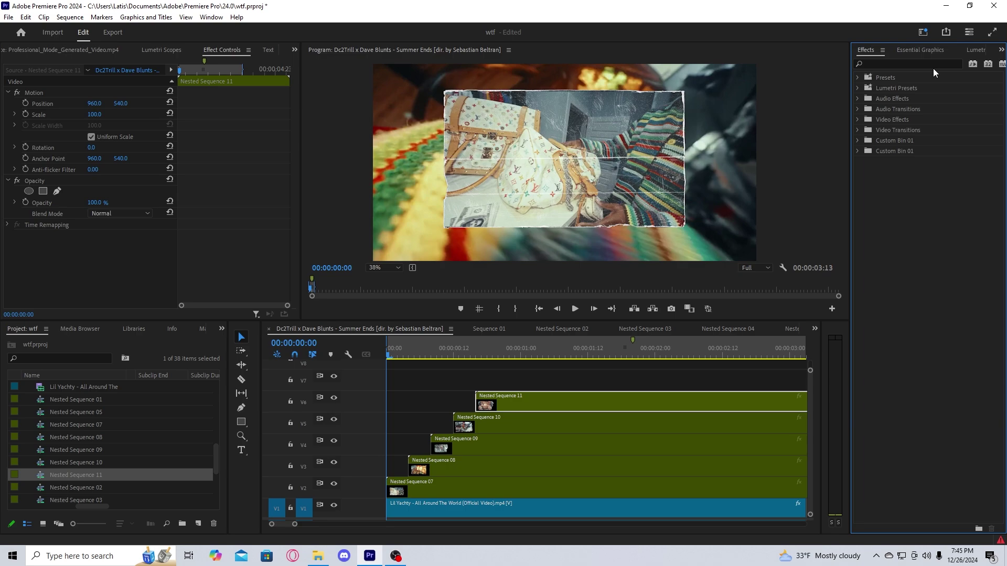
Step: Find the Transform effect and keyframe its scale at 100 at the start of Nested Sequence 07
{"action": "left_click", "coordinate": [892, 62]}
{"action": "type", "text": "anim"}
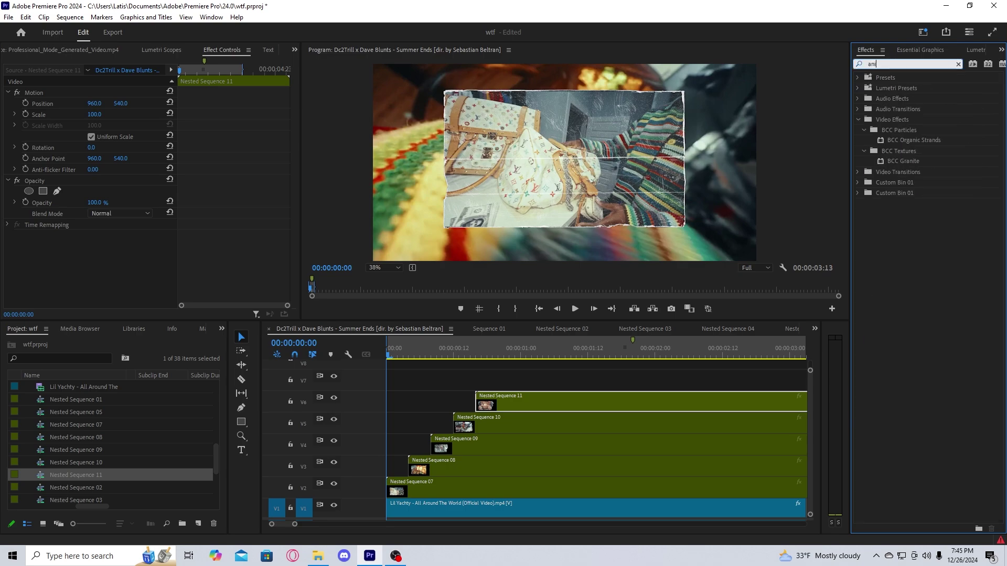
{"action": "key", "text": "BackSpace"}
{"action": "key", "text": "BackSpace"}
{"action": "key", "text": "BackSpace"}
{"action": "key", "text": "BackSpace"}
{"action": "type", "text": "transform"}
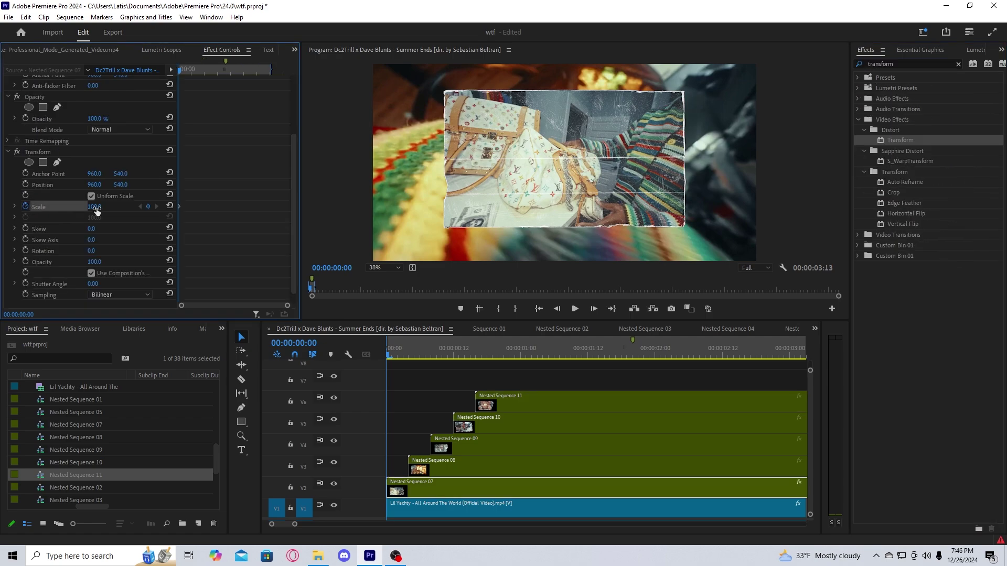
{"action": "type", "text": "100"}
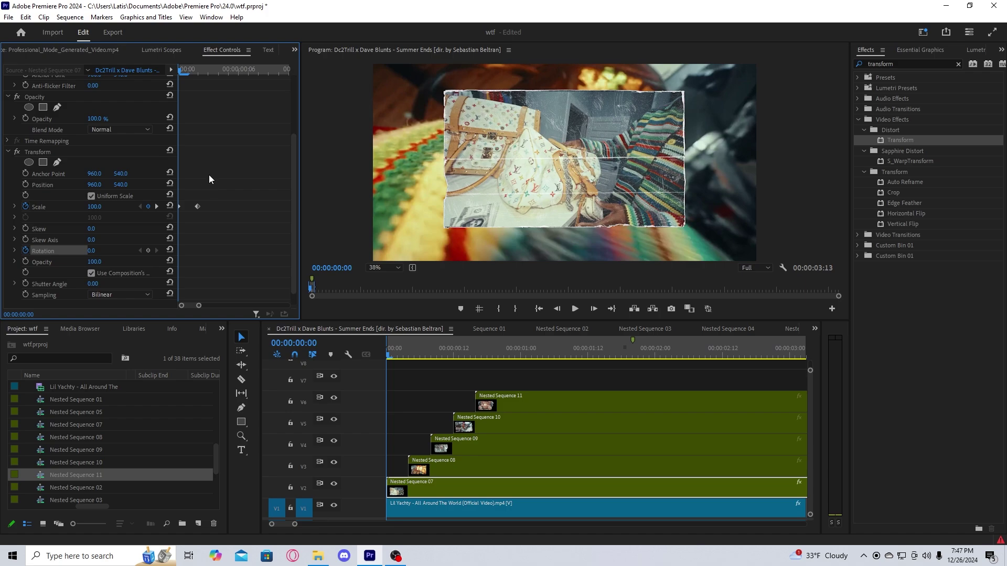
Step: Set the Transform rotation of Nested Sequence 07 to -24°
{"action": "type", "text": "-17"}
{"action": "key", "text": "Return"}
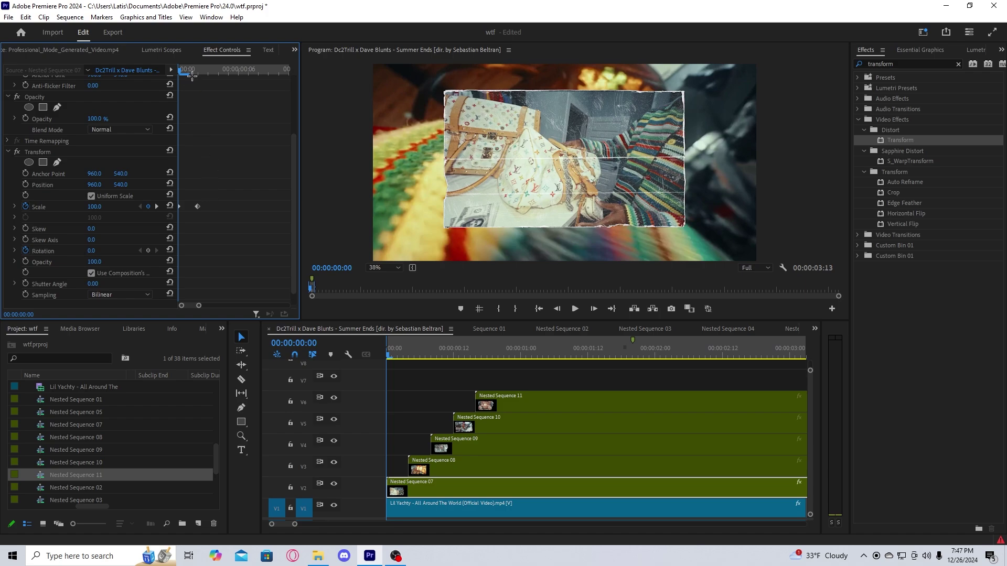
{"action": "mouse_move", "coordinate": [95, 256]}
{"action": "left_mouse_down"}
{"action": "mouse_move", "coordinate": [106, 256]}
{"action": "mouse_move", "coordinate": [93, 255]}
{"action": "left_mouse_up"}
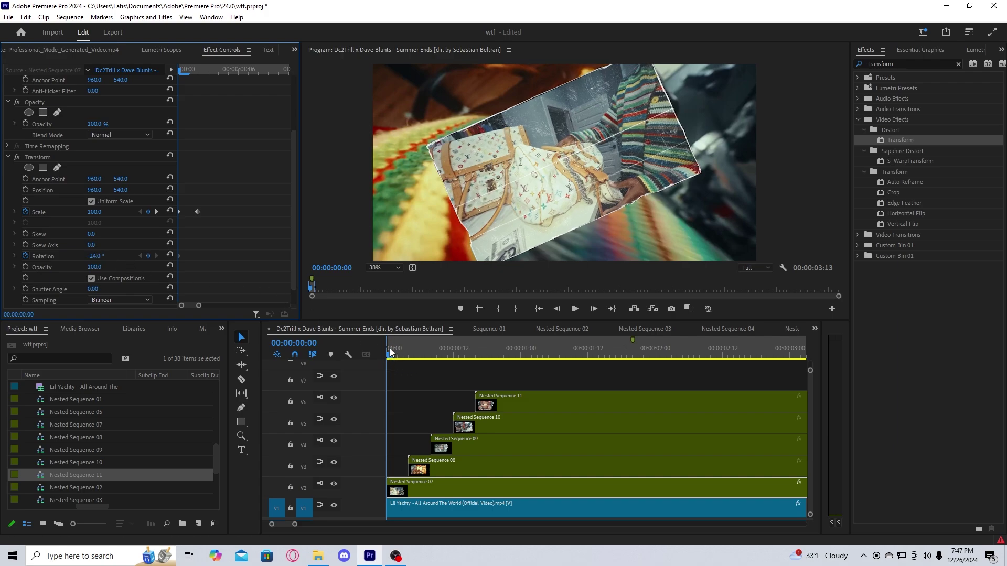
{"action": "left_click", "coordinate": [388, 350]}
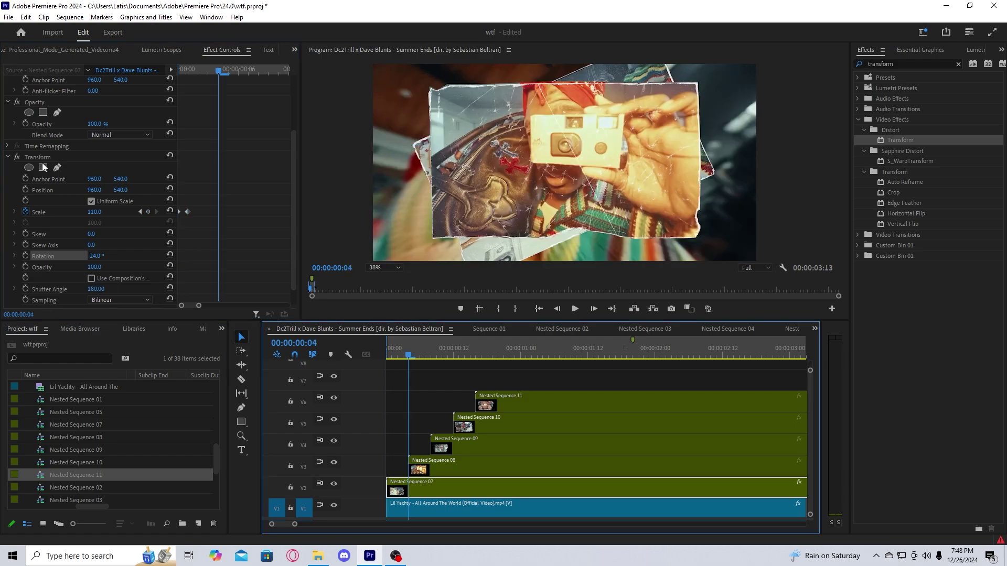
Step: Copy the Transform effect from Nested Sequence 07 and paste it onto Nested Sequence 08
{"action": "right_click", "coordinate": [41, 162]}
{"action": "left_click", "coordinate": [35, 155]}
{"action": "right_click", "coordinate": [49, 157]}
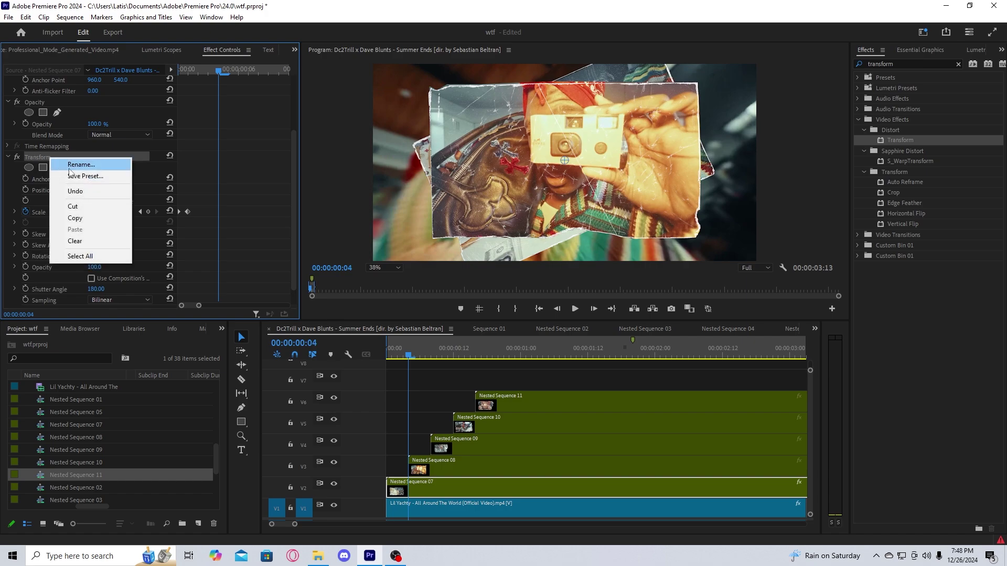
{"action": "left_click", "coordinate": [87, 218]}
{"action": "left_click", "coordinate": [479, 472]}
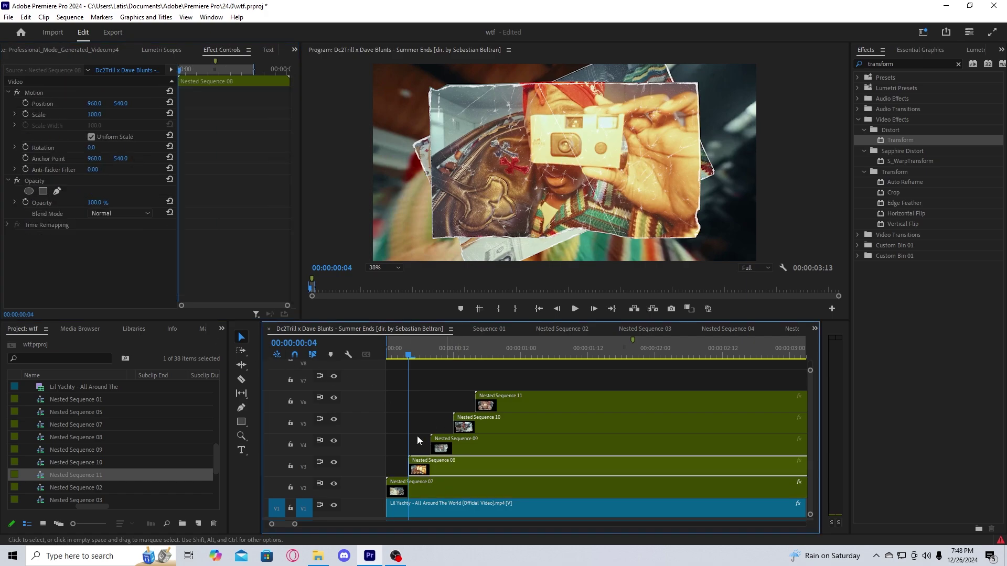
{"action": "right_click", "coordinate": [124, 283]}
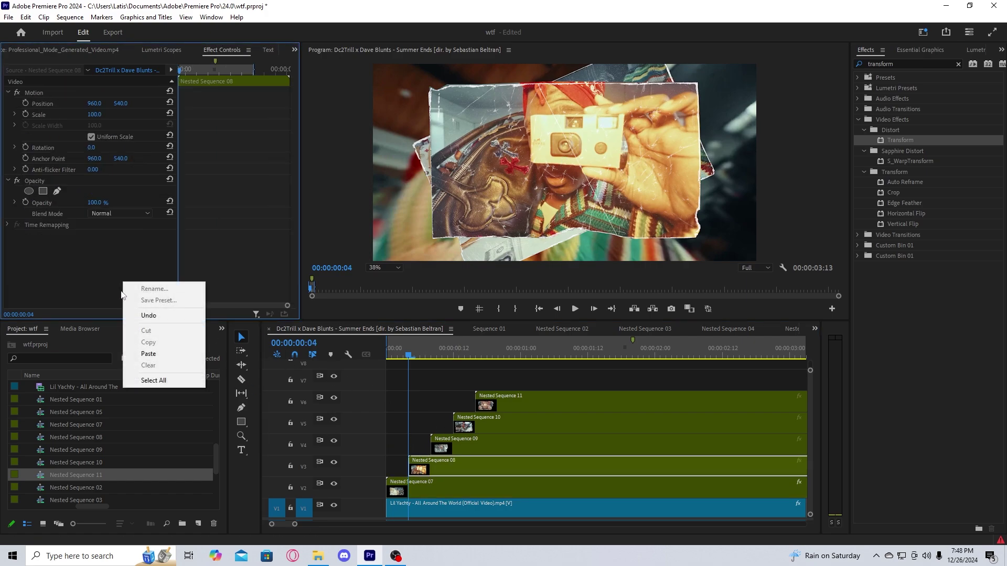
{"action": "left_click", "coordinate": [148, 354]}
{"action": "scroll", "coordinate": [83, 262], "scroll_direction": "down", "scroll_amount": 8}
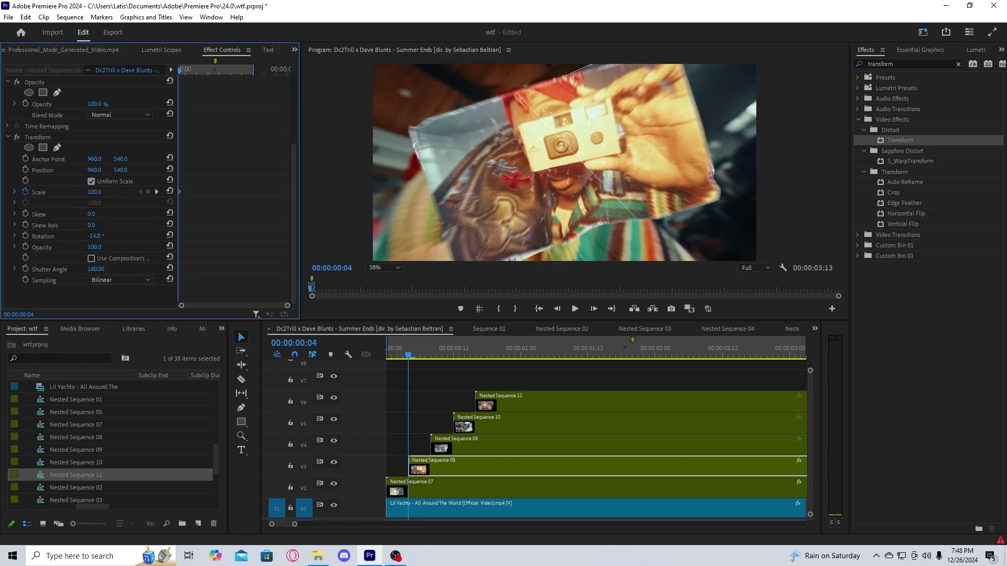
Step: Copy the Transform effect from Nested Sequence 08 and paste it onto Nested Sequence 09
{"action": "right_click", "coordinate": [97, 135]}
{"action": "left_click", "coordinate": [133, 195]}
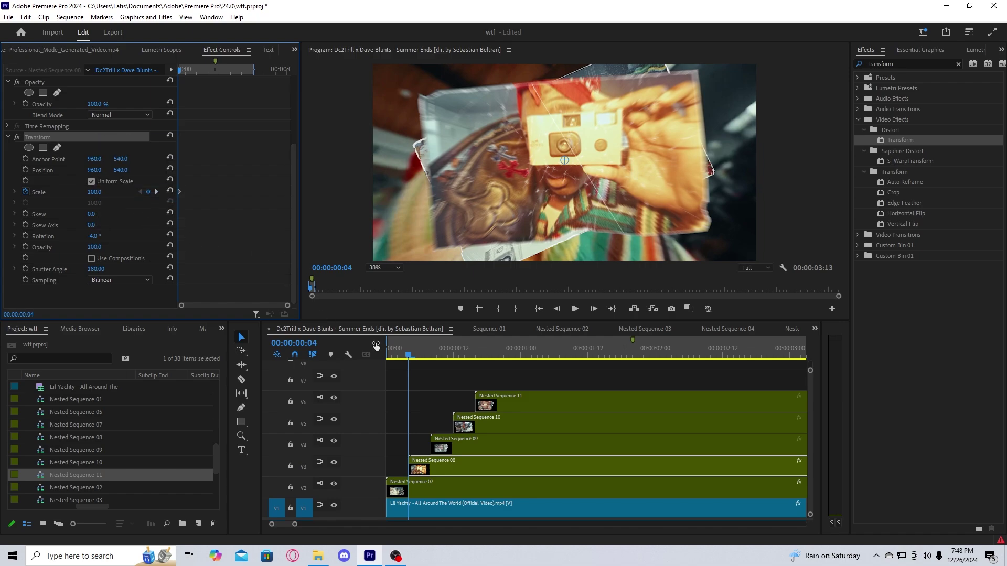
{"action": "left_click", "coordinate": [438, 356]}
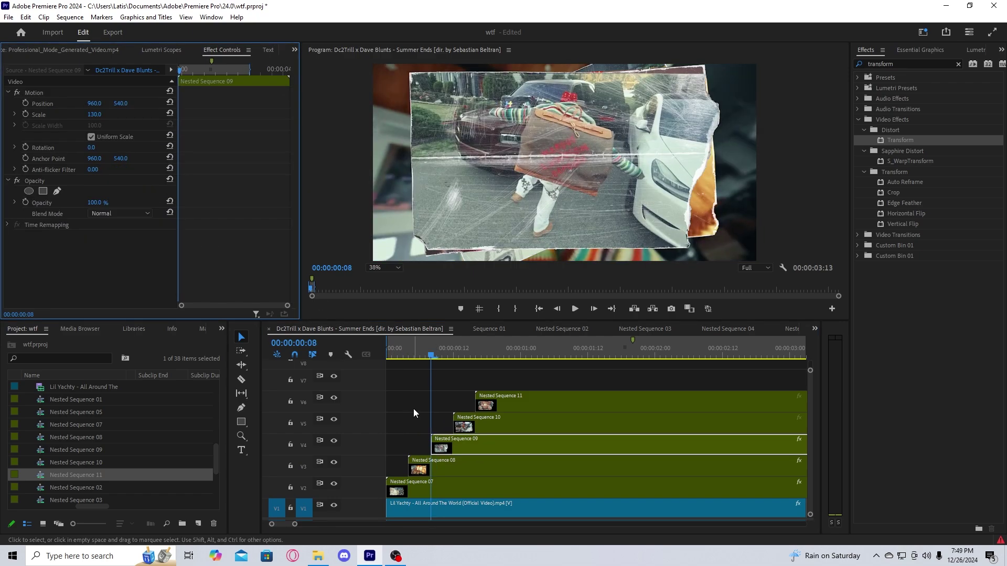
{"action": "left_click", "coordinate": [413, 408]}
{"action": "left_click", "coordinate": [455, 444]}
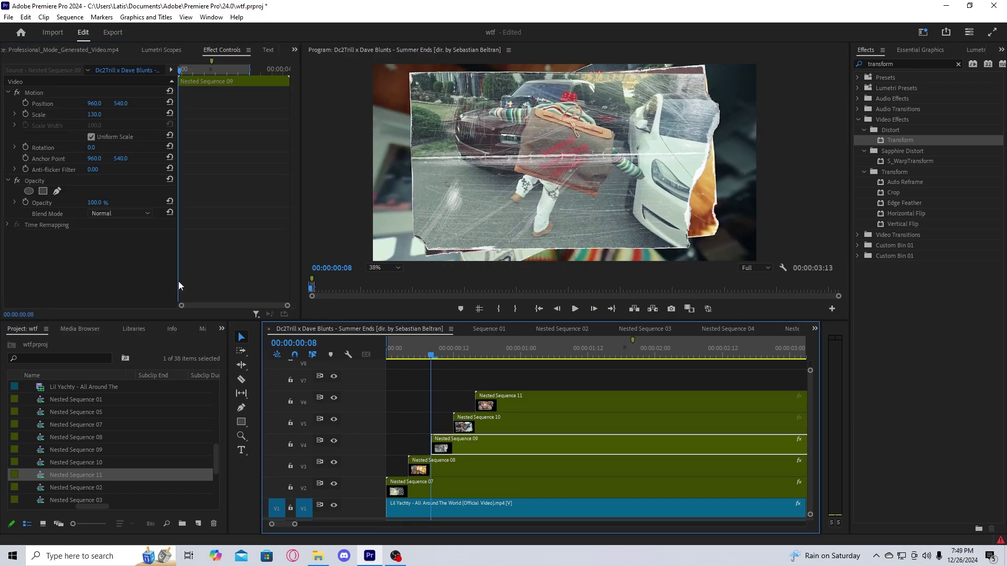
{"action": "right_click", "coordinate": [91, 244]}
{"action": "left_click", "coordinate": [99, 289]}
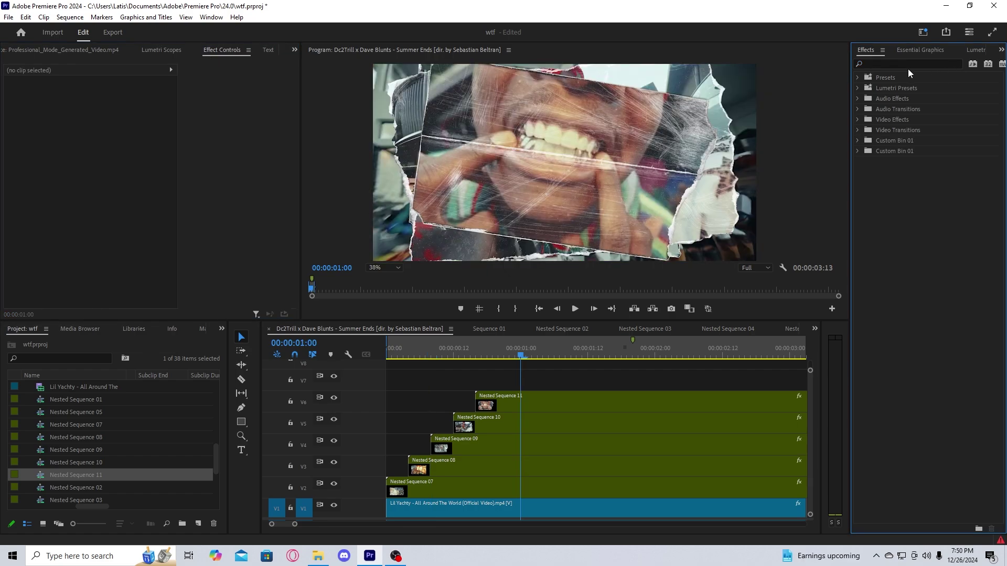
Step: Search the effects for "bright" and apply Brightness & Contrast to Nested Sequence 07
{"action": "left_click", "coordinate": [907, 67]}
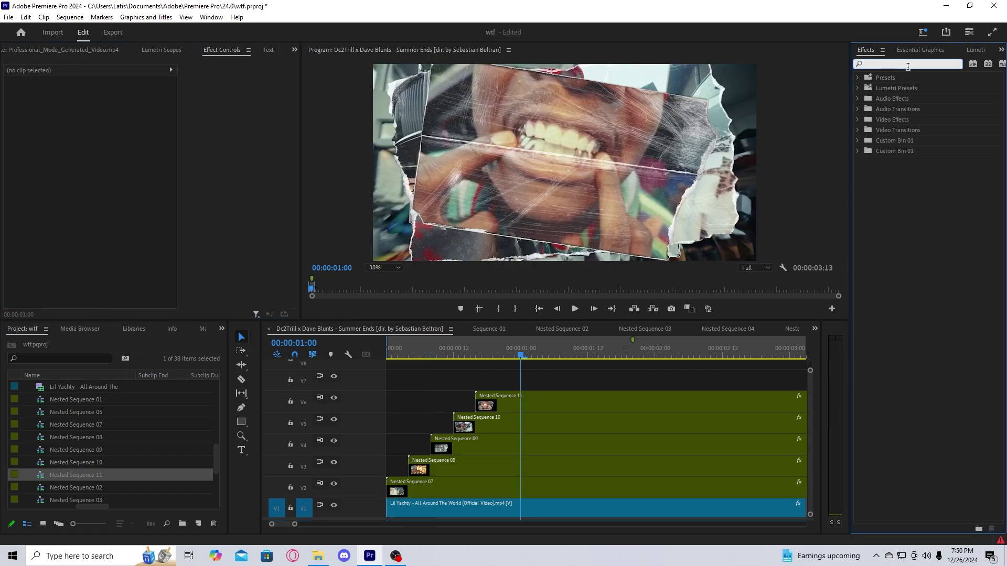
{"action": "type", "text": "r"}
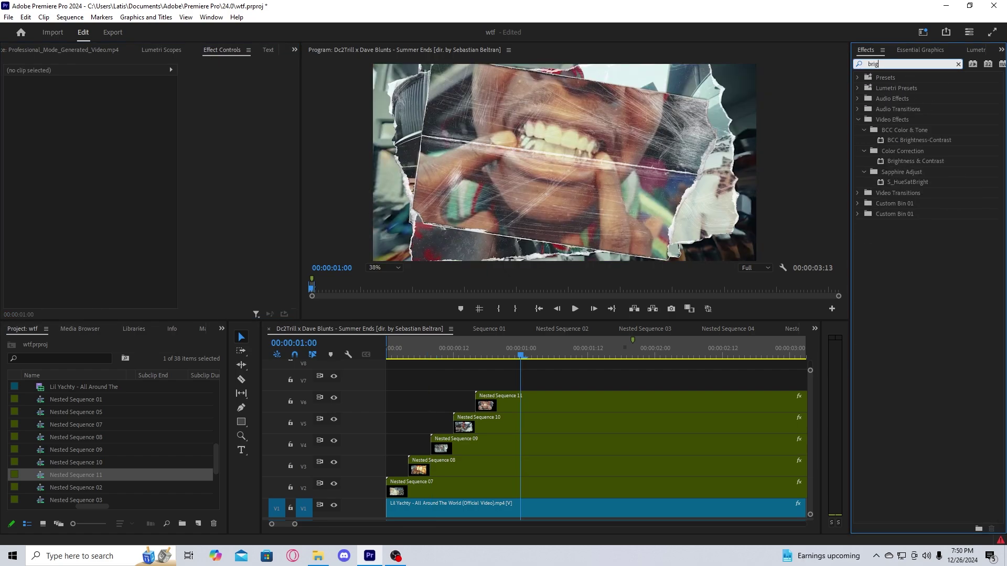
{"action": "key", "text": "BackSpace"}
{"action": "type", "text": "bright"}
{"action": "left_click_drag", "start_coordinate": [915, 161], "coordinate": [409, 488]}
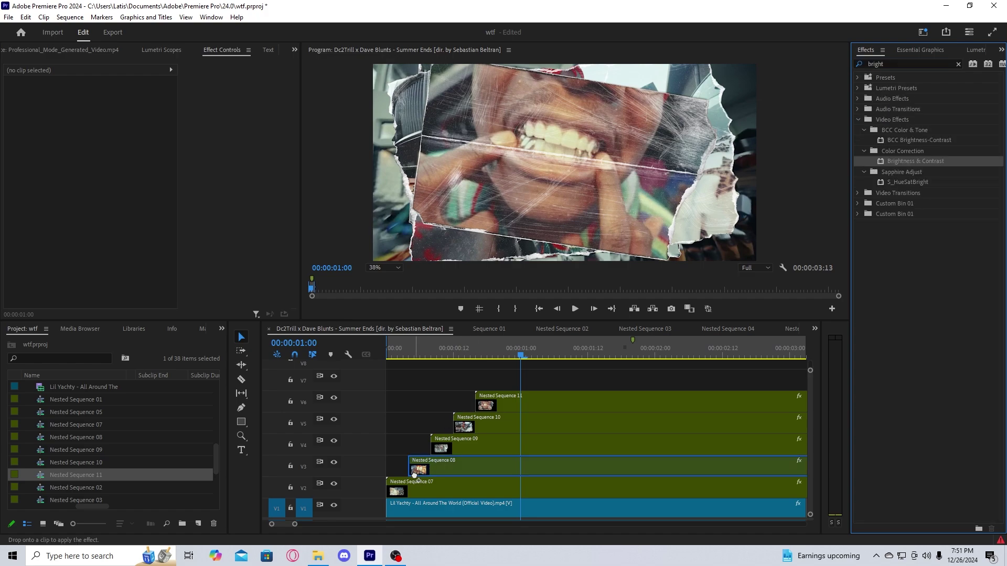
Step: Keyframe the brightness of Nested Sequence 07 from 100 at its first frame to 0 at 00:00:00:02
{"action": "left_click_drag", "start_coordinate": [421, 351], "coordinate": [288, 365]}
{"action": "scroll", "coordinate": [79, 209], "scroll_direction": "down", "scroll_amount": 5}
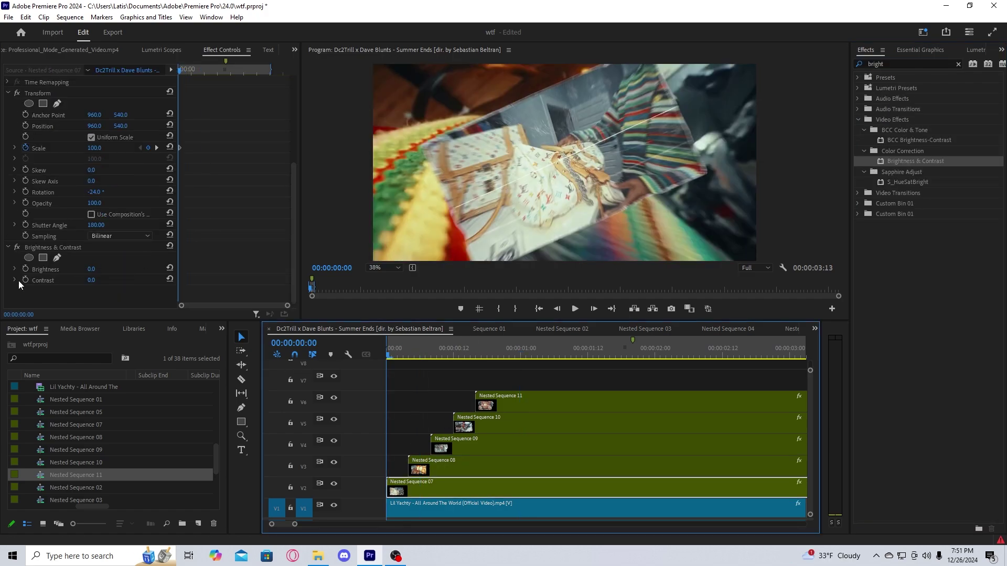
{"action": "left_click", "coordinate": [26, 269]}
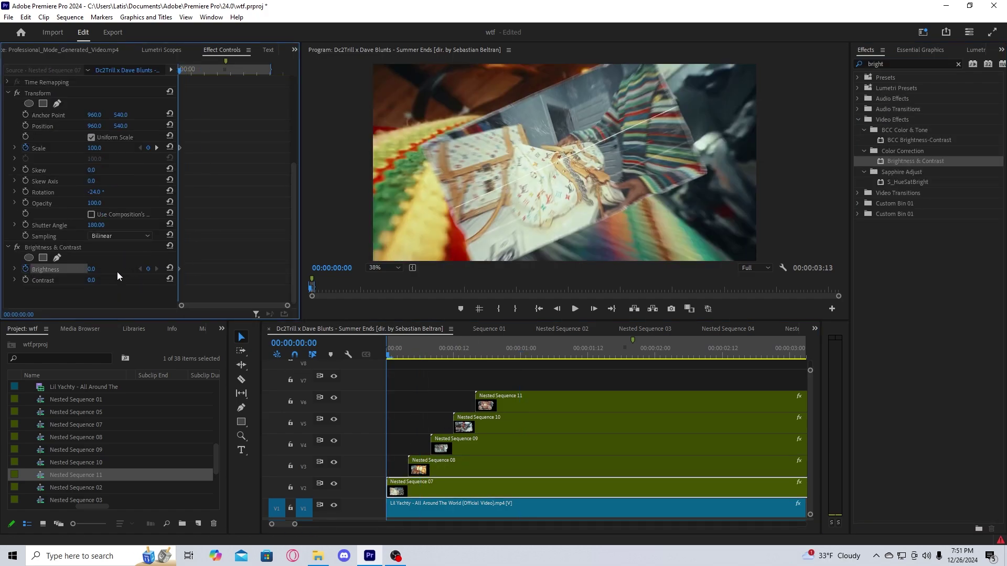
{"action": "left_click", "coordinate": [90, 269]}
{"action": "type", "text": "10"}
{"action": "key", "text": "Return"}
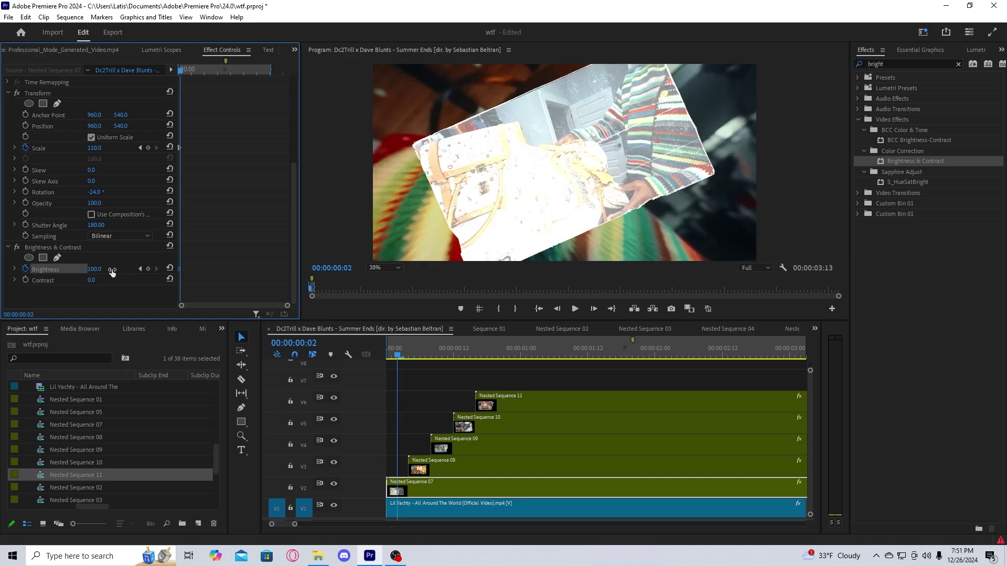
{"action": "left_click", "coordinate": [101, 269]}
{"action": "type", "text": "0"}
{"action": "key", "text": "Return"}
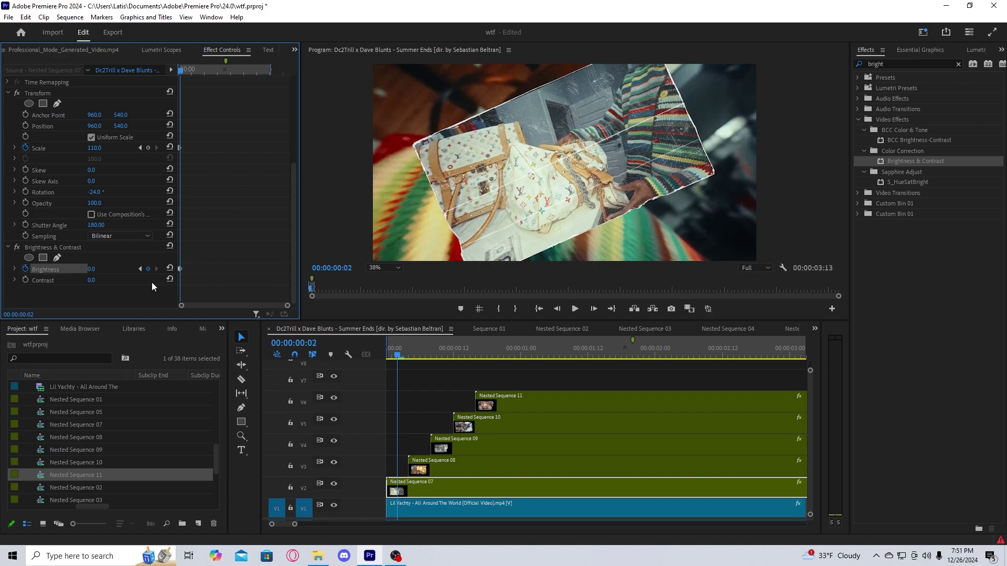
Step: Copy the Brightness & Contrast effect from Nested Sequence 07 onto Nested Sequences 08 to 11 and play the intro from the start
{"action": "right_click", "coordinate": [66, 250]}
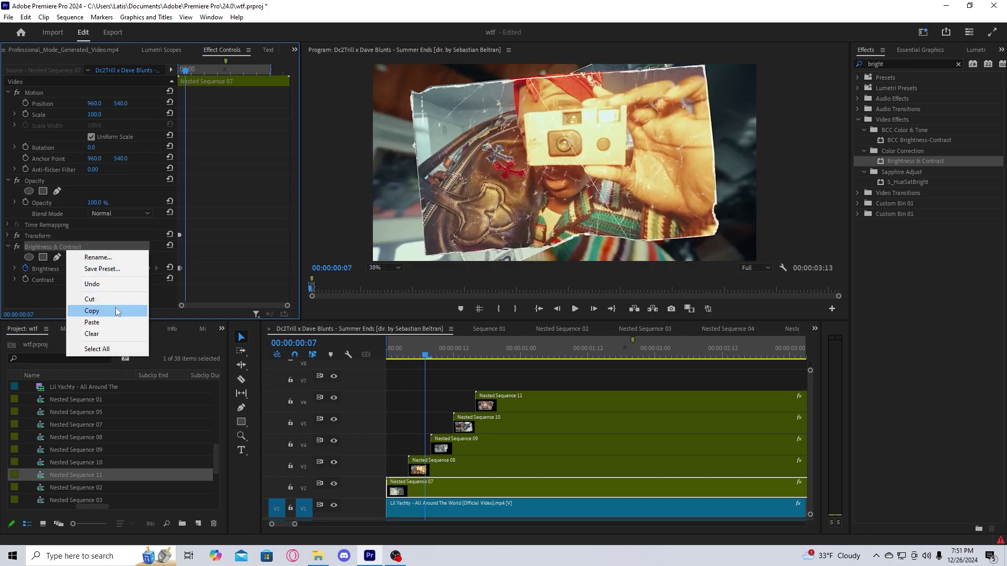
{"action": "left_click", "coordinate": [92, 311]}
{"action": "left_click_drag", "start_coordinate": [498, 371], "coordinate": [448, 454]}
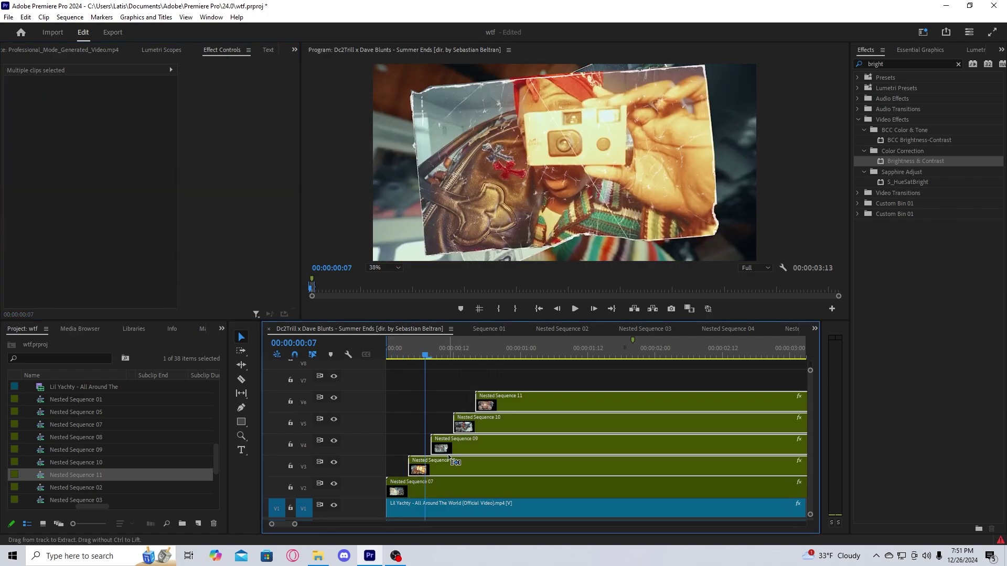
{"action": "key", "text": "Home"}
{"action": "key", "text": "space"}
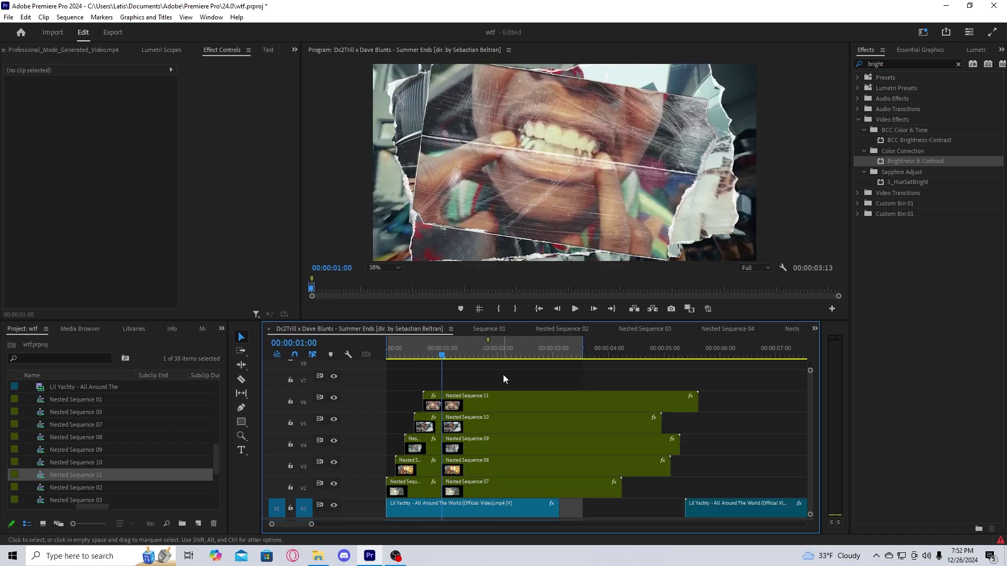
Step: Delete the nested clip segments after 00:00:01:00 and nest the five remaining trimmed clips together
{"action": "left_click_drag", "start_coordinate": [502, 374], "coordinate": [518, 479]}
{"action": "key", "text": "Delete"}
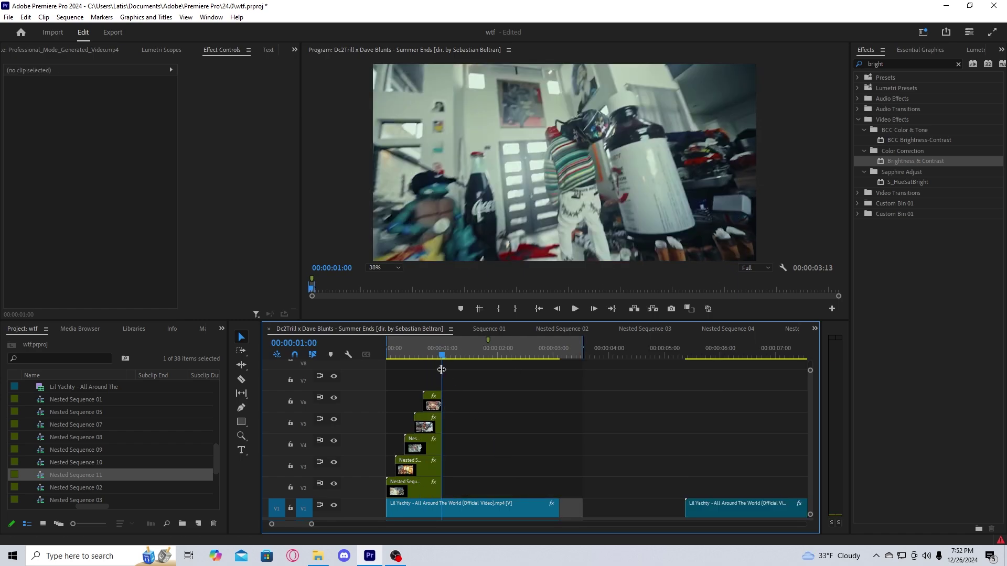
{"action": "left_click", "coordinate": [425, 351]}
{"action": "left_click_drag", "start_coordinate": [490, 391], "coordinate": [415, 480]}
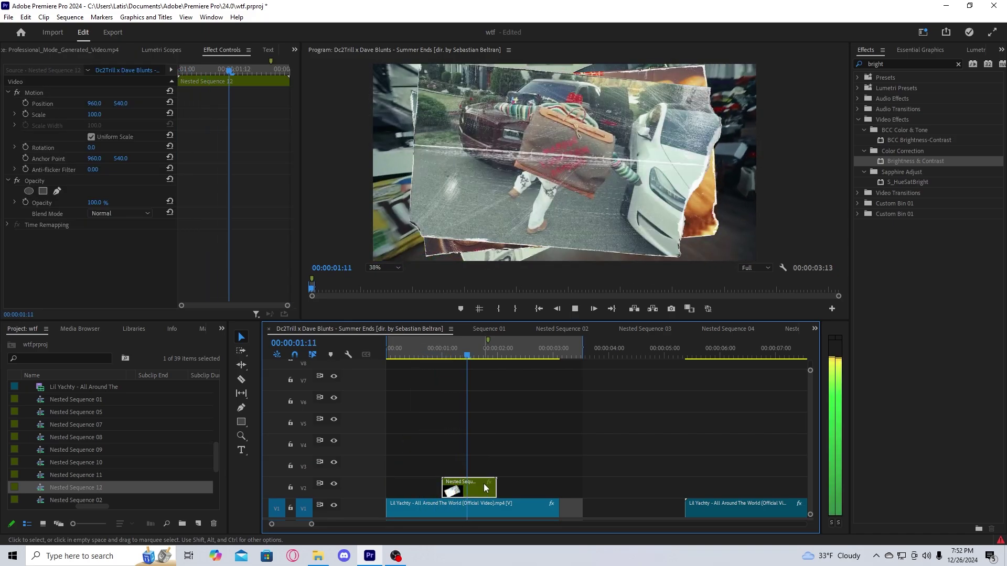
Step: Play back the combined nested stills clip over the video to check its timing
{"action": "key", "text": "space"}
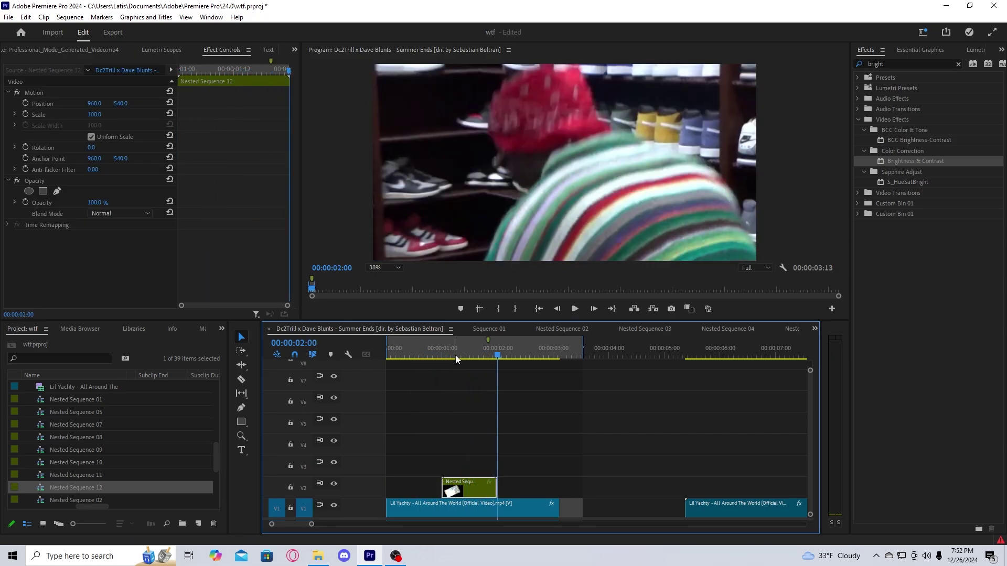
{"action": "left_click_drag", "start_coordinate": [453, 355], "coordinate": [388, 358]}
{"action": "key", "text": "space"}
{"action": "key", "text": "space"}
Step: Find the Transform effect and apply it to the Nested Sequence 12 clip
{"action": "left_click", "coordinate": [958, 64]}
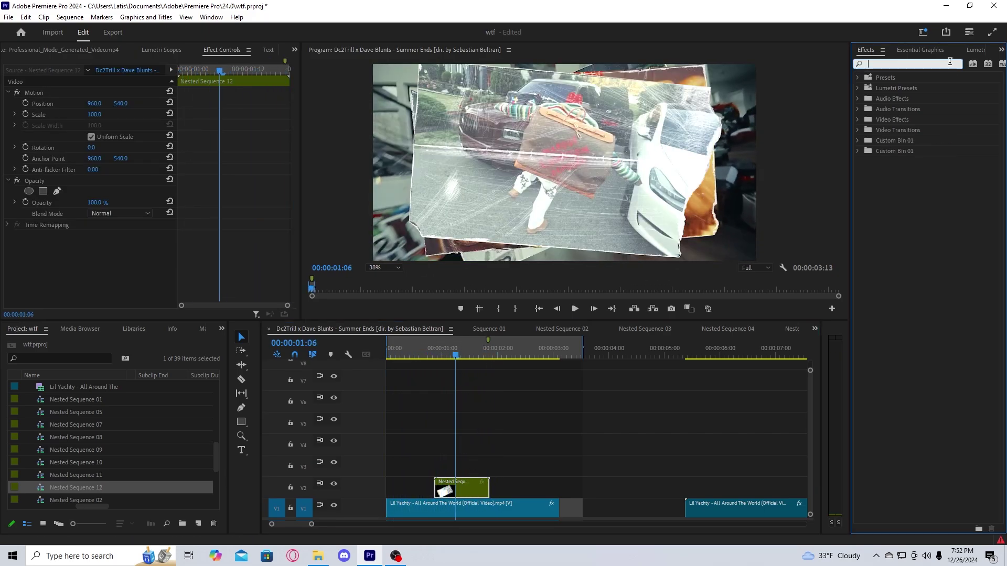
{"action": "type", "text": "t"}
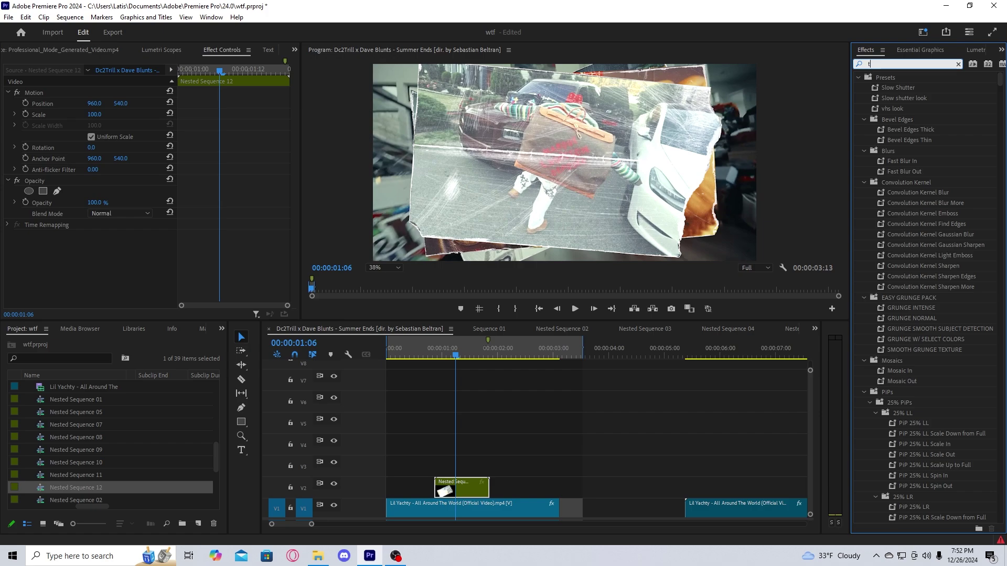
{"action": "type", "text": "ransdo"}
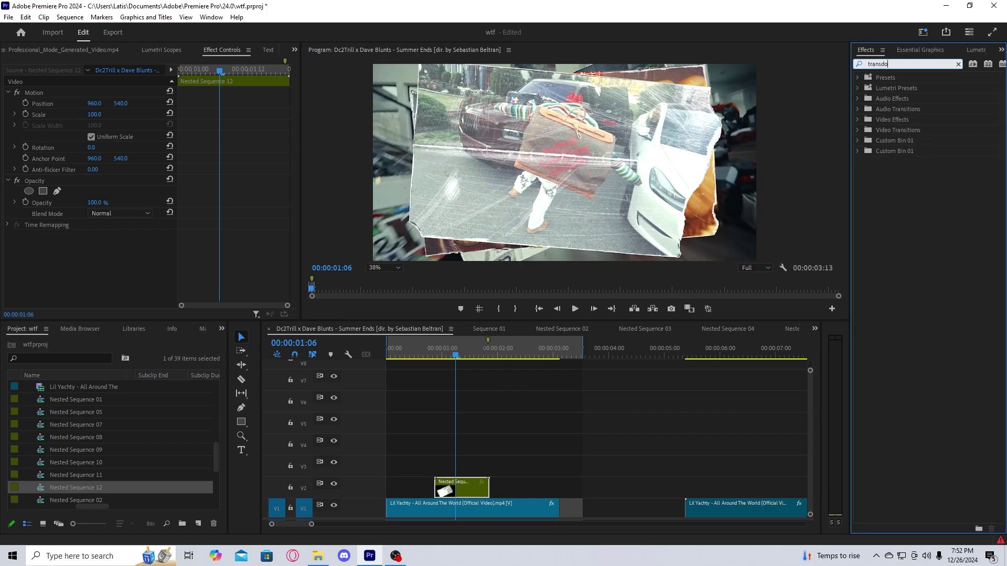
{"action": "type", "text": "re"}
{"action": "key", "text": "BackSpace"}
{"action": "key", "text": "BackSpace"}
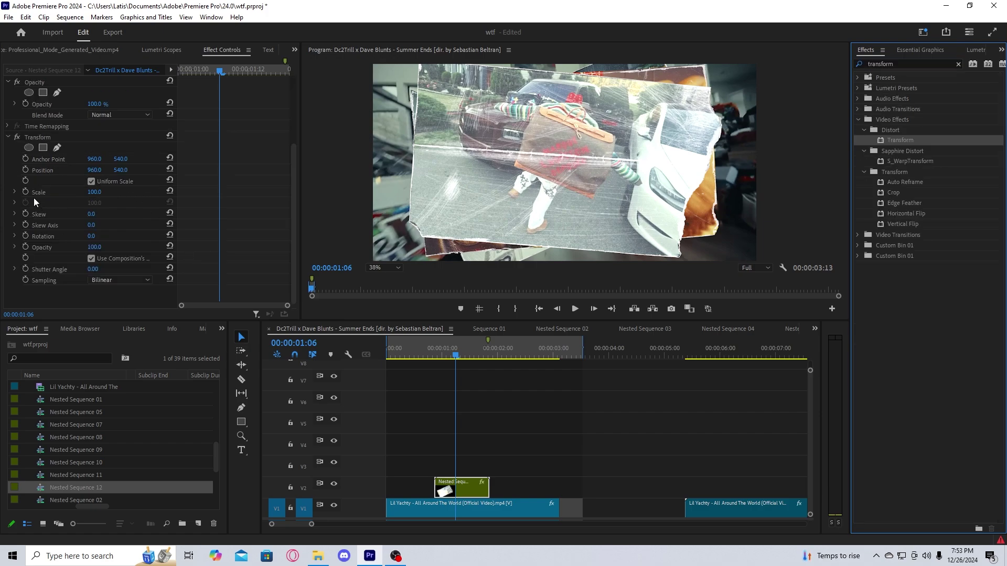
Step: Start keyframing the Transform scale on Nested Sequence 12, disable the composition's shutter angle and set the shutter angle to 180
{"action": "left_click", "coordinate": [32, 192]}
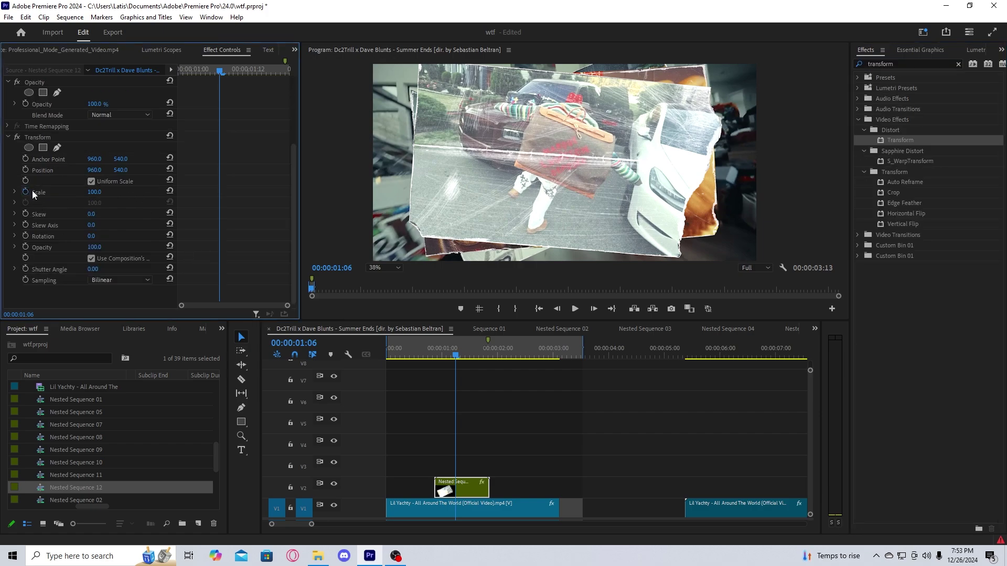
{"action": "left_click", "coordinate": [92, 259]}
{"action": "left_click_drag", "start_coordinate": [96, 269], "coordinate": [109, 273]}
{"action": "left_click", "coordinate": [94, 269]}
{"action": "type", "text": "180"}
{"action": "key", "text": "Return"}
Step: Keyframe the Transform scale to 105 at the end of Nested Sequence 12 and play back the zoom
{"action": "left_click_drag", "start_coordinate": [241, 74], "coordinate": [264, 70]}
{"action": "left_click_drag", "start_coordinate": [95, 192], "coordinate": [115, 187]}
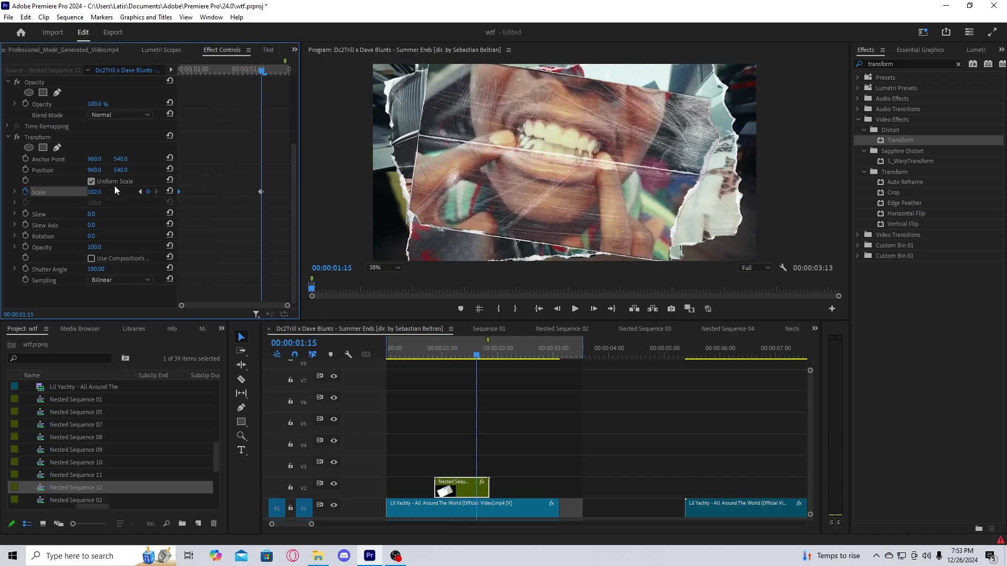
{"action": "type", "text": "105"}
{"action": "key", "text": "Return"}
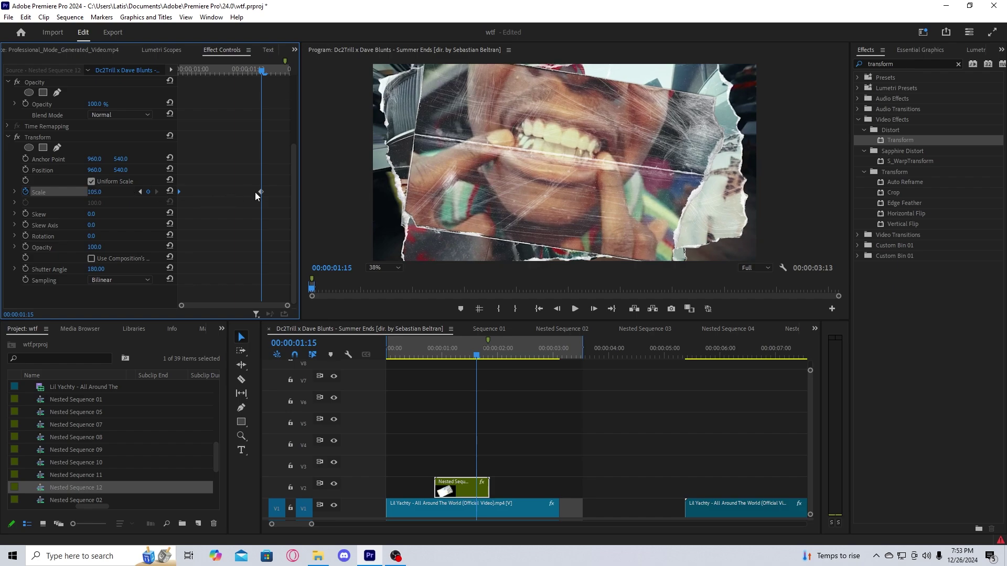
{"action": "left_click_drag", "start_coordinate": [261, 192], "coordinate": [323, 202]}
{"action": "left_click_drag", "start_coordinate": [253, 69], "coordinate": [180, 74]}
{"action": "key", "text": "space"}
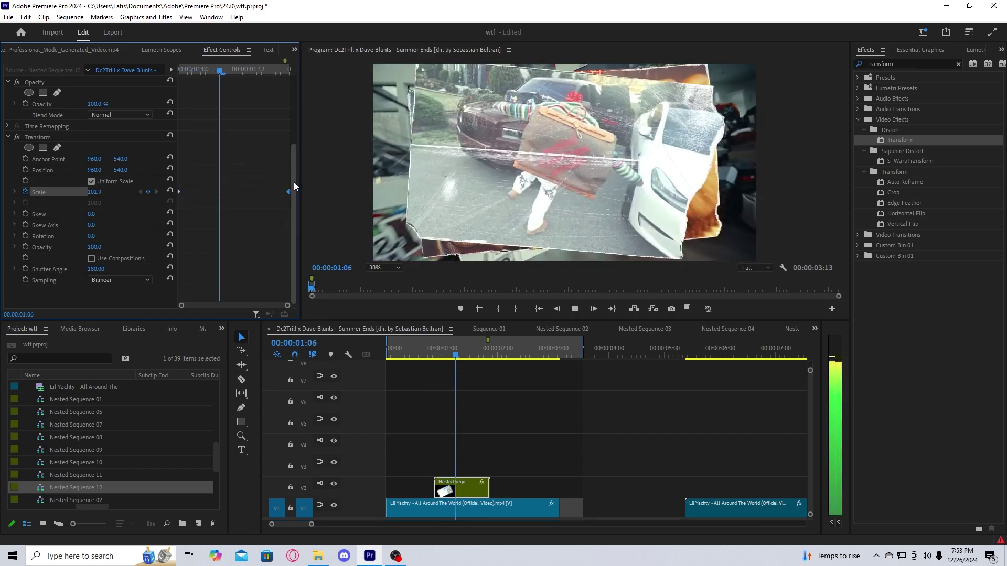
Step: Create an adjustment layer and place it on track V4 at 00:00:00:18
{"action": "left_click_drag", "start_coordinate": [428, 351], "coordinate": [205, 364]}
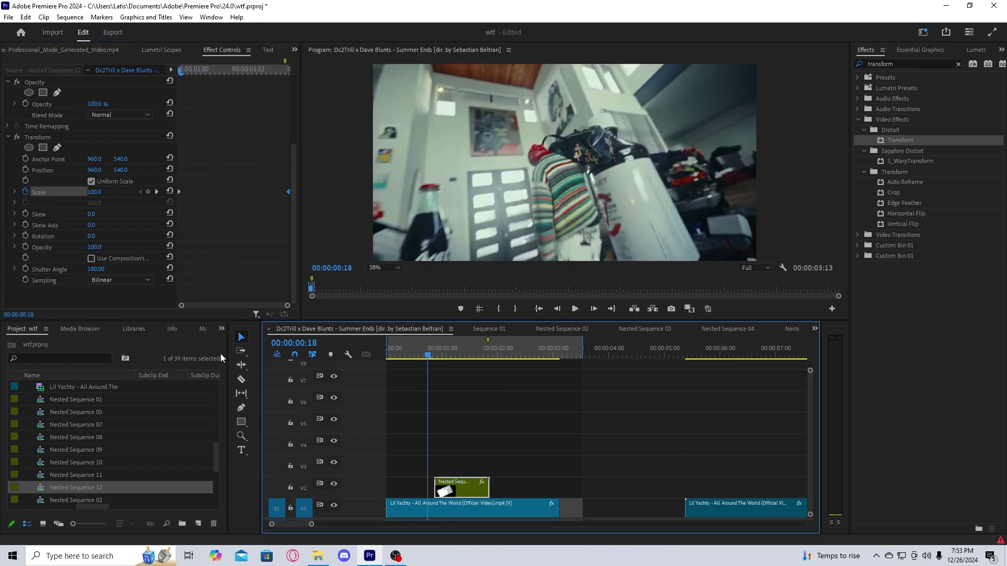
{"action": "left_click", "coordinate": [221, 329]}
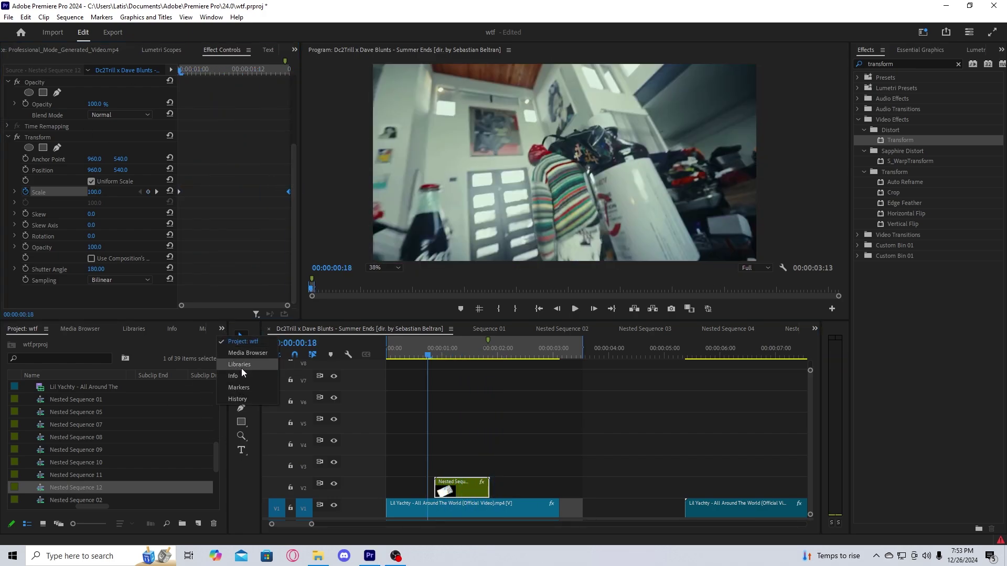
{"action": "left_click", "coordinate": [222, 467]}
{"action": "left_click", "coordinate": [98, 359]}
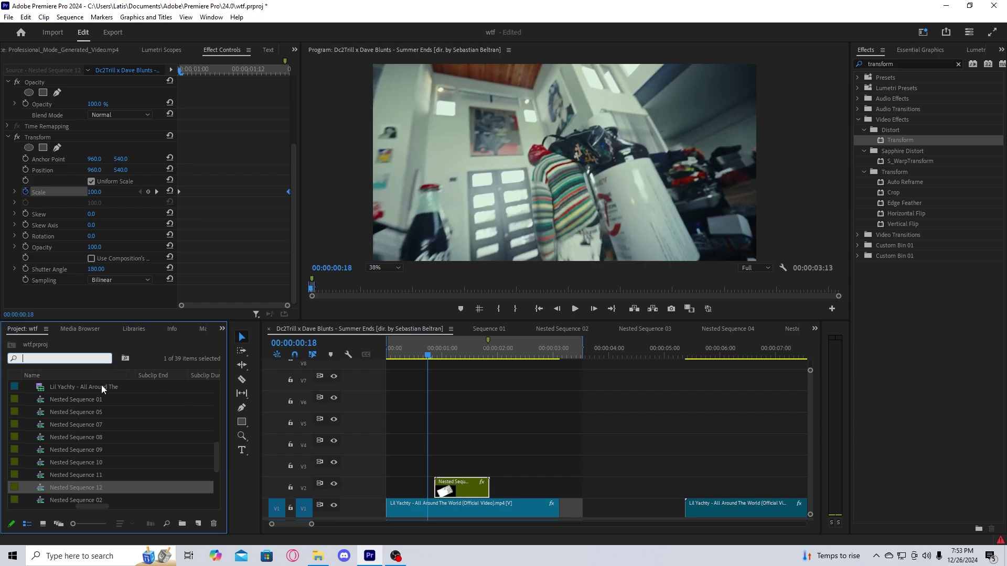
{"action": "left_click", "coordinate": [198, 524]}
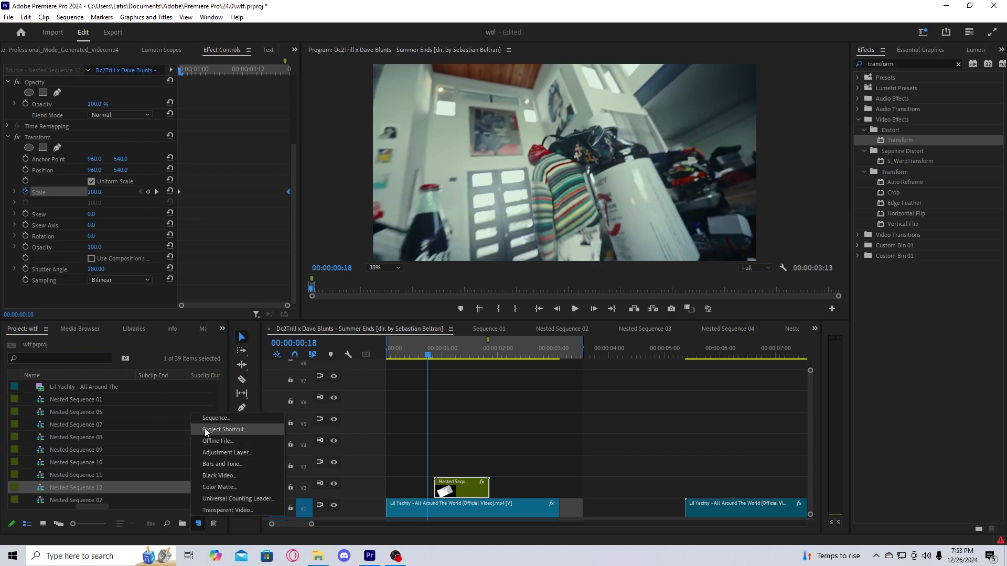
{"action": "left_click", "coordinate": [237, 453]}
{"action": "left_click", "coordinate": [520, 320]}
{"action": "left_click_drag", "start_coordinate": [73, 387], "coordinate": [431, 446]}
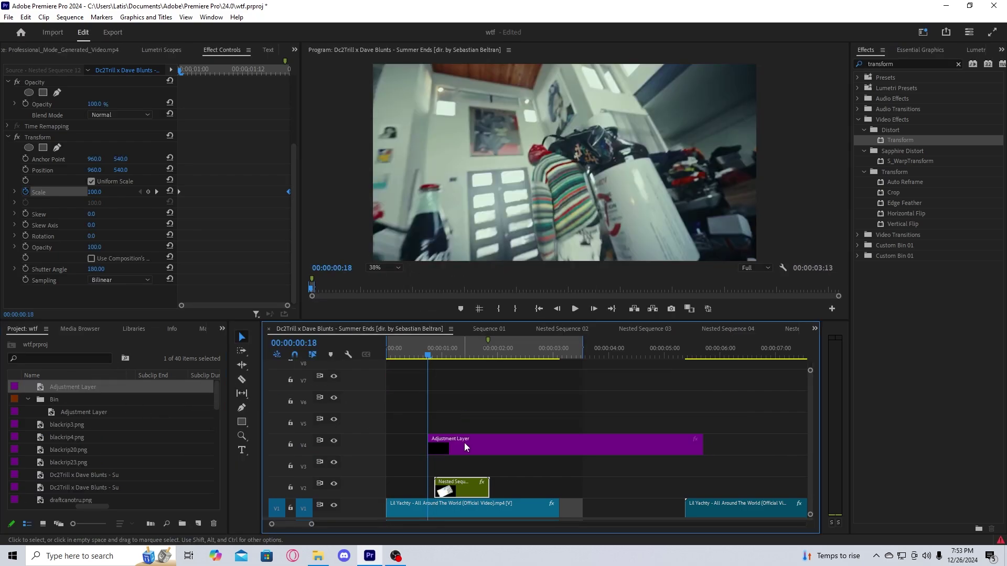
Step: Trim the adjustment layer to about three frames and move it to V3 over the start of Nested Sequence 12, beginning at 00:00:00:20
{"action": "left_click_drag", "start_coordinate": [701, 450], "coordinate": [439, 451]}
{"action": "key", "text": "equal"}
{"action": "key", "text": "equal"}
{"action": "key", "text": "equal"}
{"action": "left_click", "coordinate": [632, 356]}
{"action": "left_click_drag", "start_coordinate": [631, 356], "coordinate": [639, 358]}
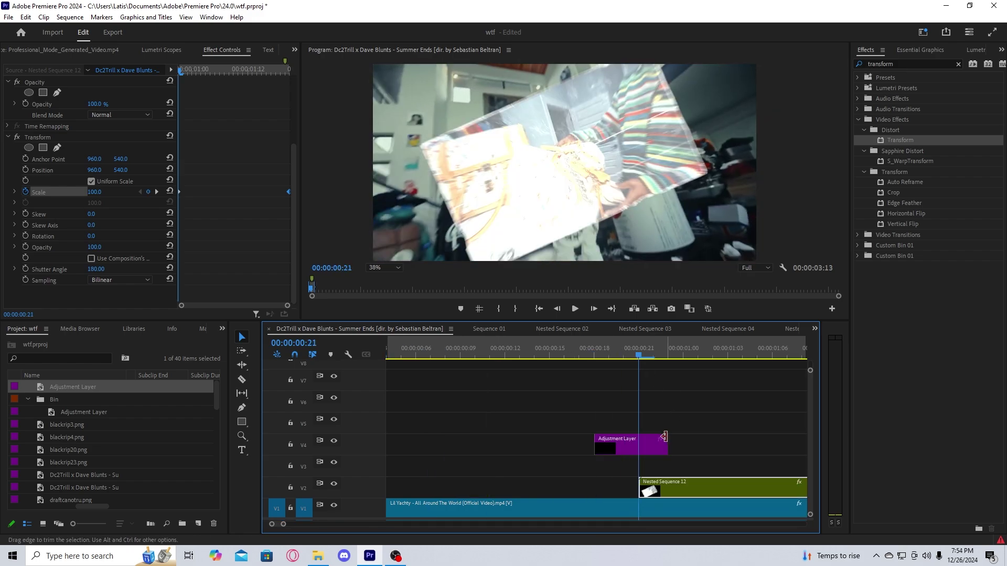
{"action": "left_click_drag", "start_coordinate": [665, 443], "coordinate": [647, 444]}
{"action": "left_click_drag", "start_coordinate": [647, 444], "coordinate": [641, 444]}
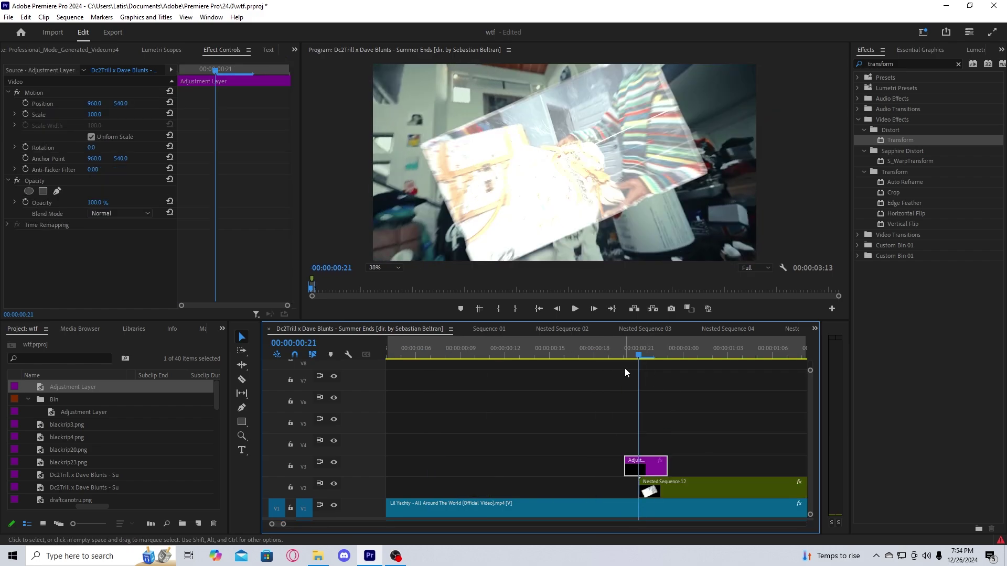
Step: Apply Brightness & Contrast to the adjustment layer and keyframe its brightness at 0 on the layer's first frame
{"action": "left_click", "coordinate": [625, 355]}
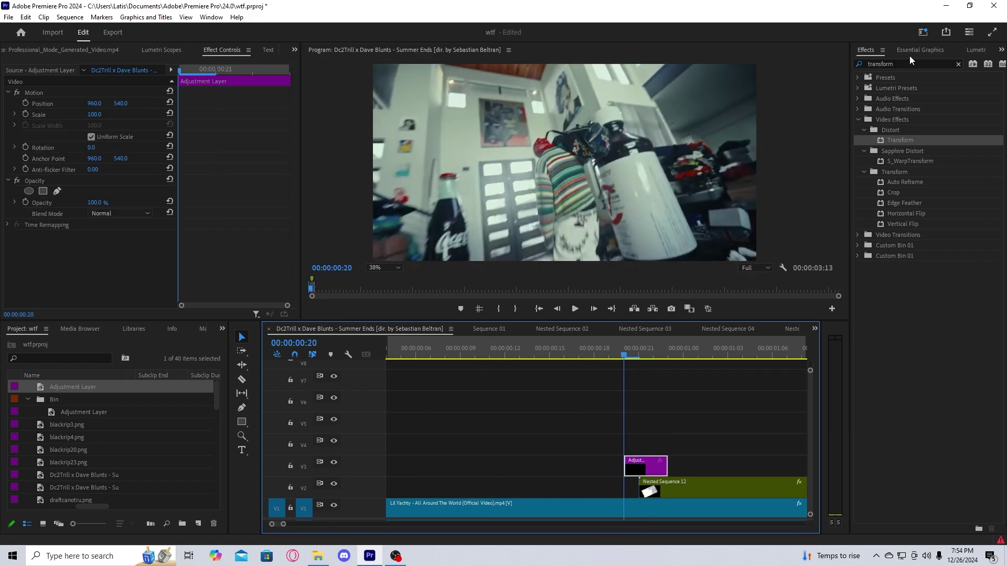
{"action": "left_click", "coordinate": [959, 64]}
{"action": "type", "text": "brightn"}
{"action": "left_click_drag", "start_coordinate": [915, 161], "coordinate": [645, 462]}
{"action": "left_click", "coordinate": [119, 259]}
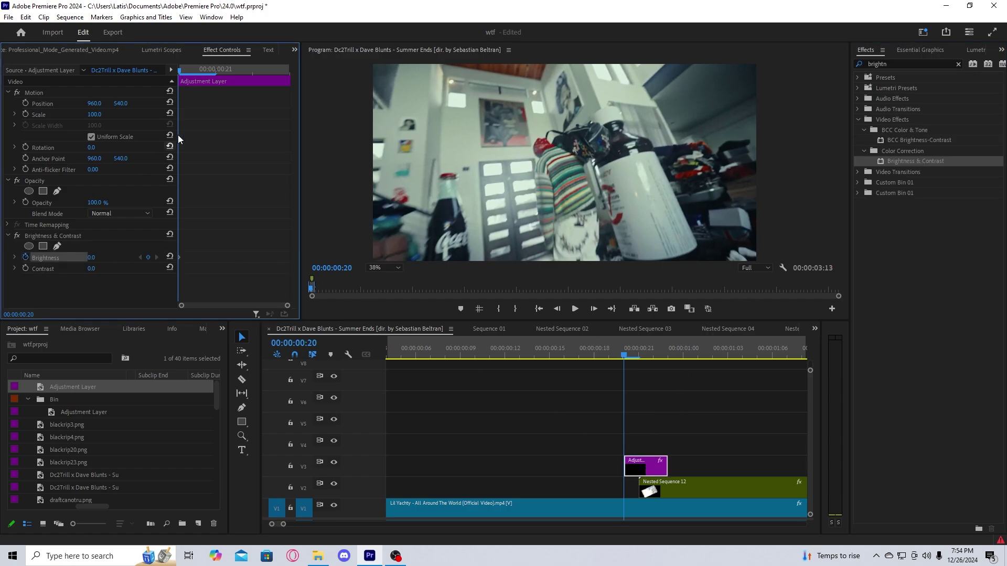
Step: Keyframe the adjustment layer's brightness to 100 at 00:00:00:21 and back to 0 at the layer's end
{"action": "left_click", "coordinate": [219, 72]}
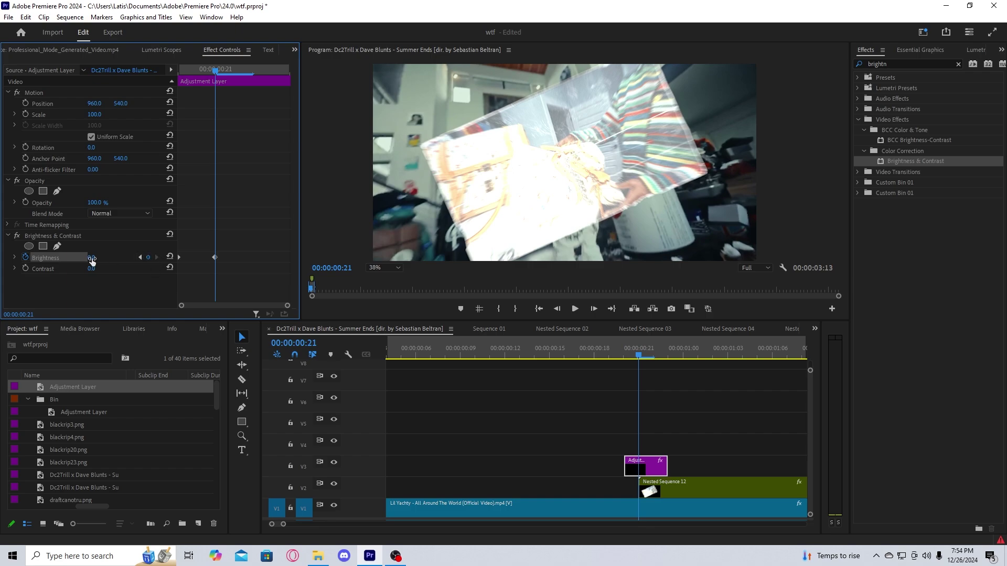
{"action": "left_click", "coordinate": [92, 259]}
{"action": "type", "text": "100"}
{"action": "key", "text": "Return"}
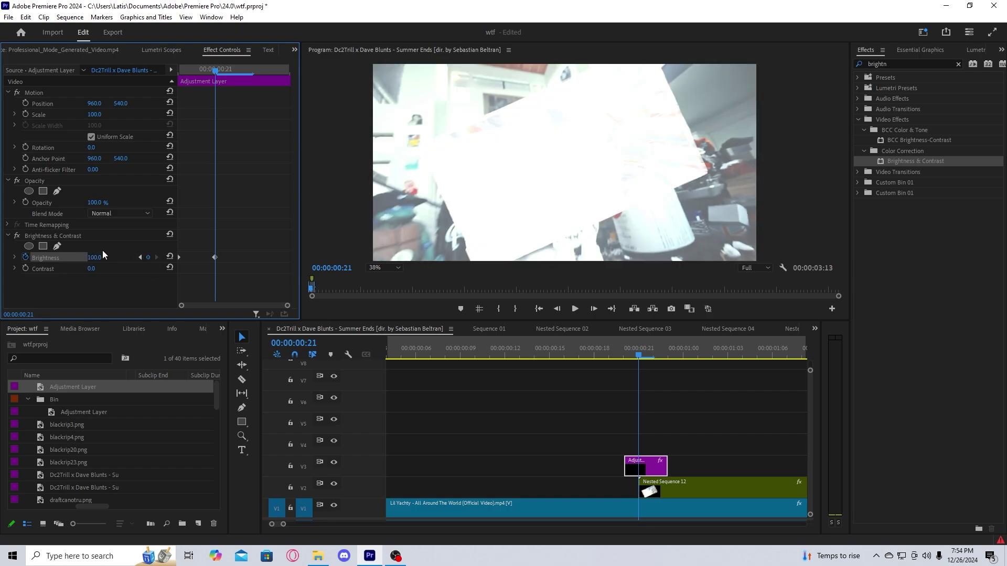
{"action": "left_click", "coordinate": [261, 69]}
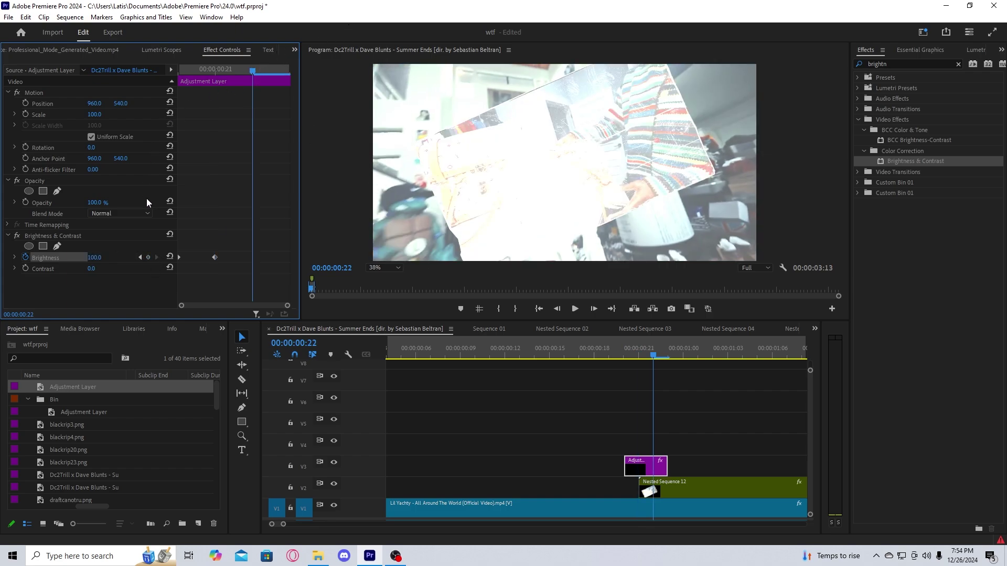
{"action": "left_click", "coordinate": [95, 257]}
{"action": "type", "text": "0"}
{"action": "key", "text": "Return"}
{"action": "left_click_drag", "start_coordinate": [252, 258], "coordinate": [289, 257]}
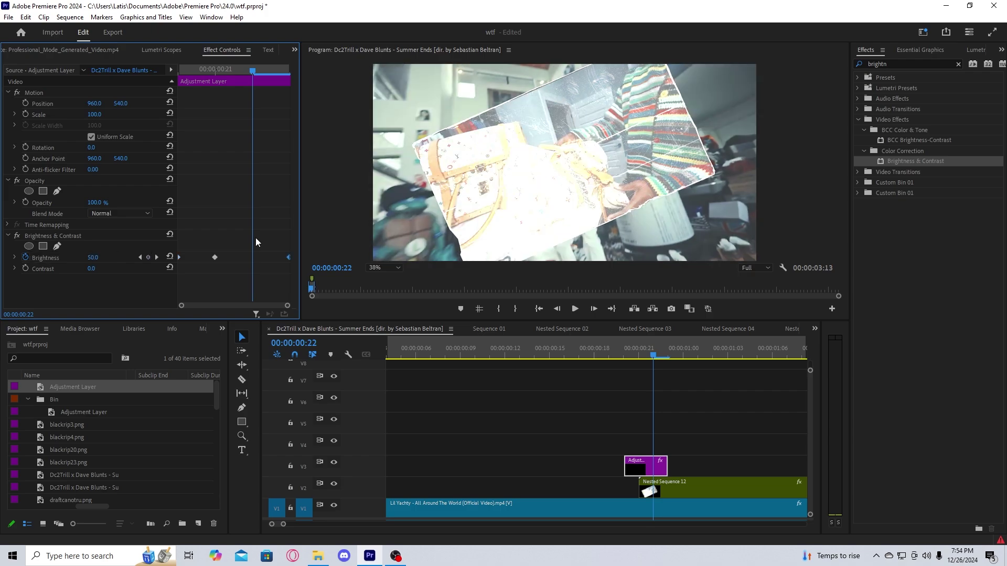
{"action": "key", "text": "ctrl+z"}
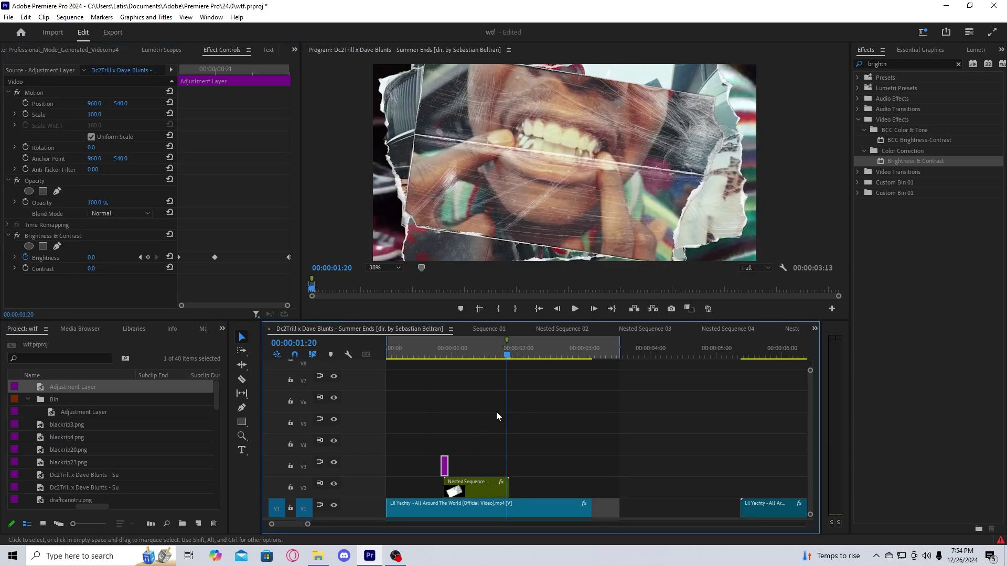
Step: Paste a copy of the adjustment layer over the end of Nested Sequence 12 and play back the flashes
{"action": "left_click_drag", "start_coordinate": [505, 356], "coordinate": [389, 361]}
{"action": "key", "text": "ctrl+v"}
{"action": "key", "text": "space"}
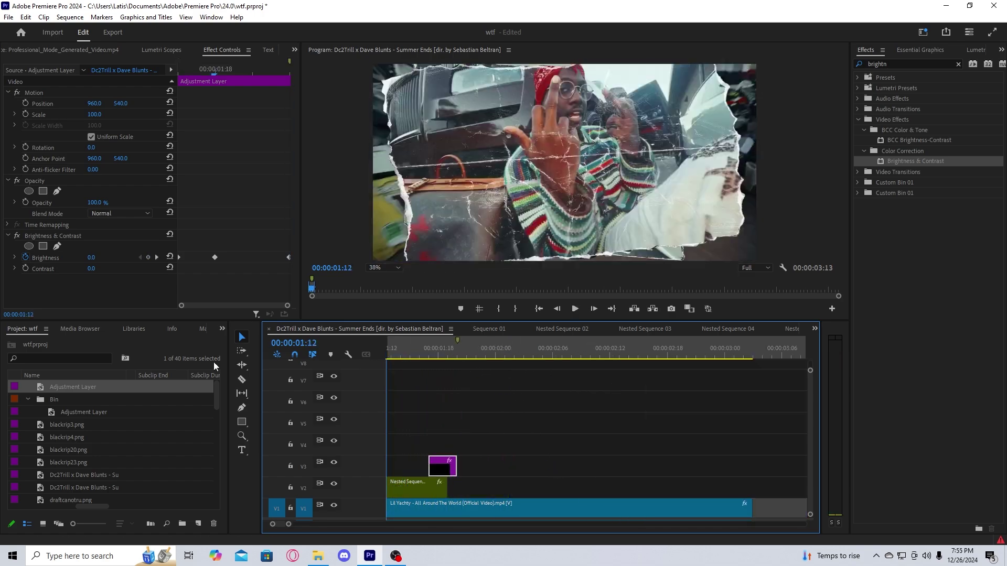
{"action": "key", "text": "space"}
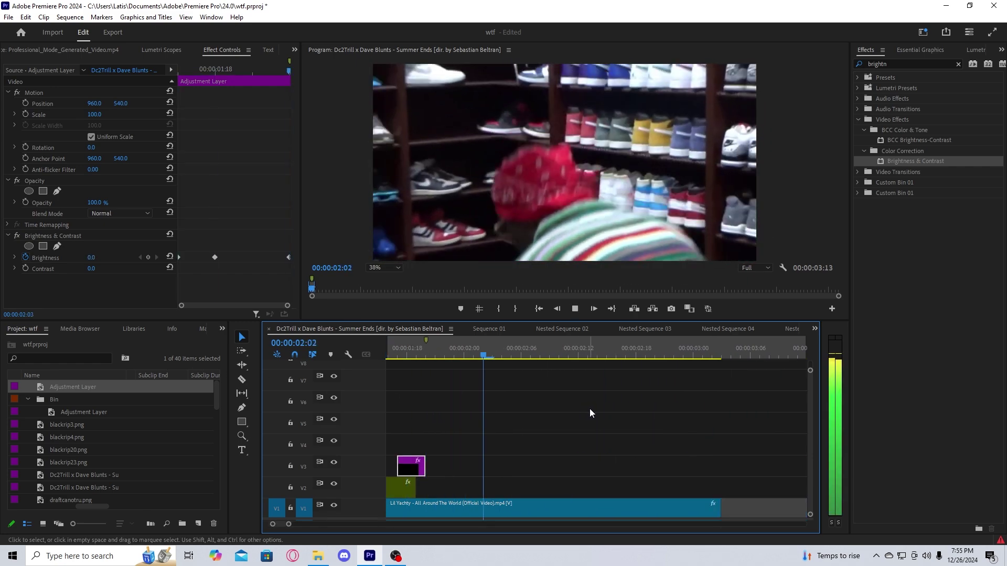